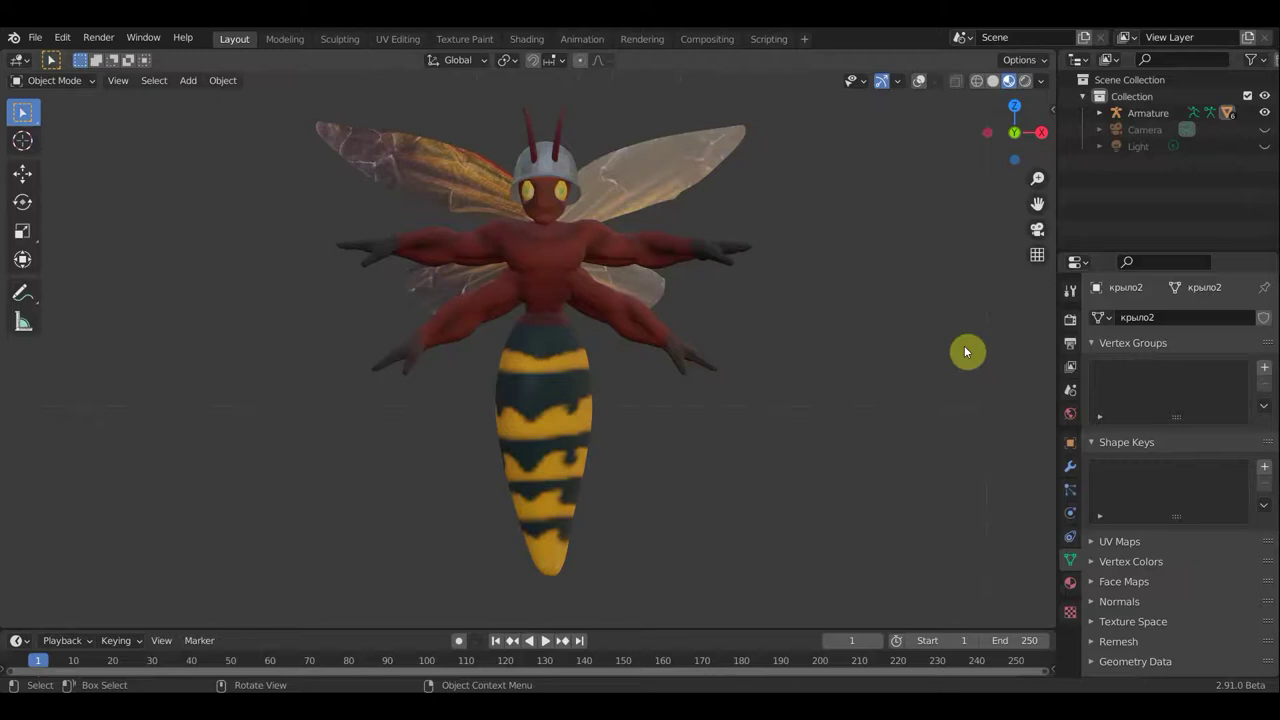
Orbit around the hornet and turn on viewport overlays to show the grid and armature bones.
{"action": "mouse_move", "coordinate": [894, 357]}
{"action": "middle_mouse_down"}
{"action": "mouse_move", "coordinate": [660, 380]}
{"action": "mouse_move", "coordinate": [889, 389]}
{"action": "mouse_move", "coordinate": [903, 373]}
{"action": "mouse_move", "coordinate": [895, 361]}
{"action": "middle_mouse_up"}
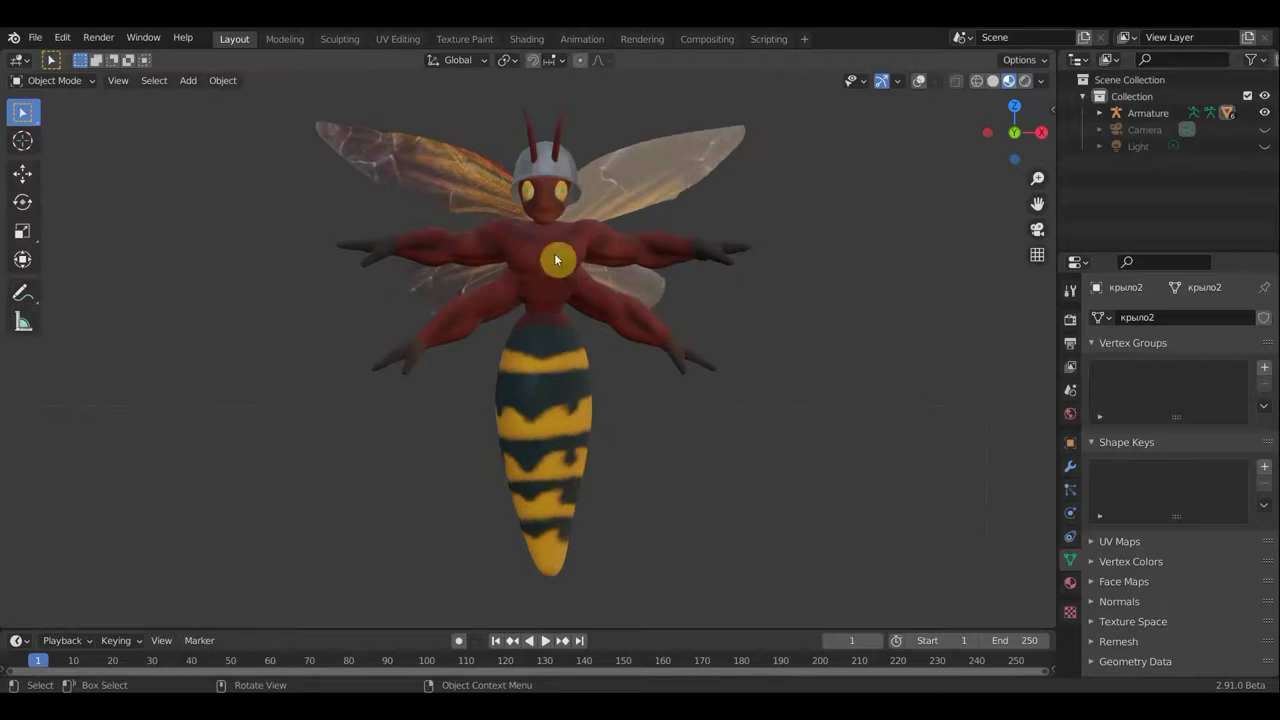
{"action": "left_click", "coordinate": [920, 80]}
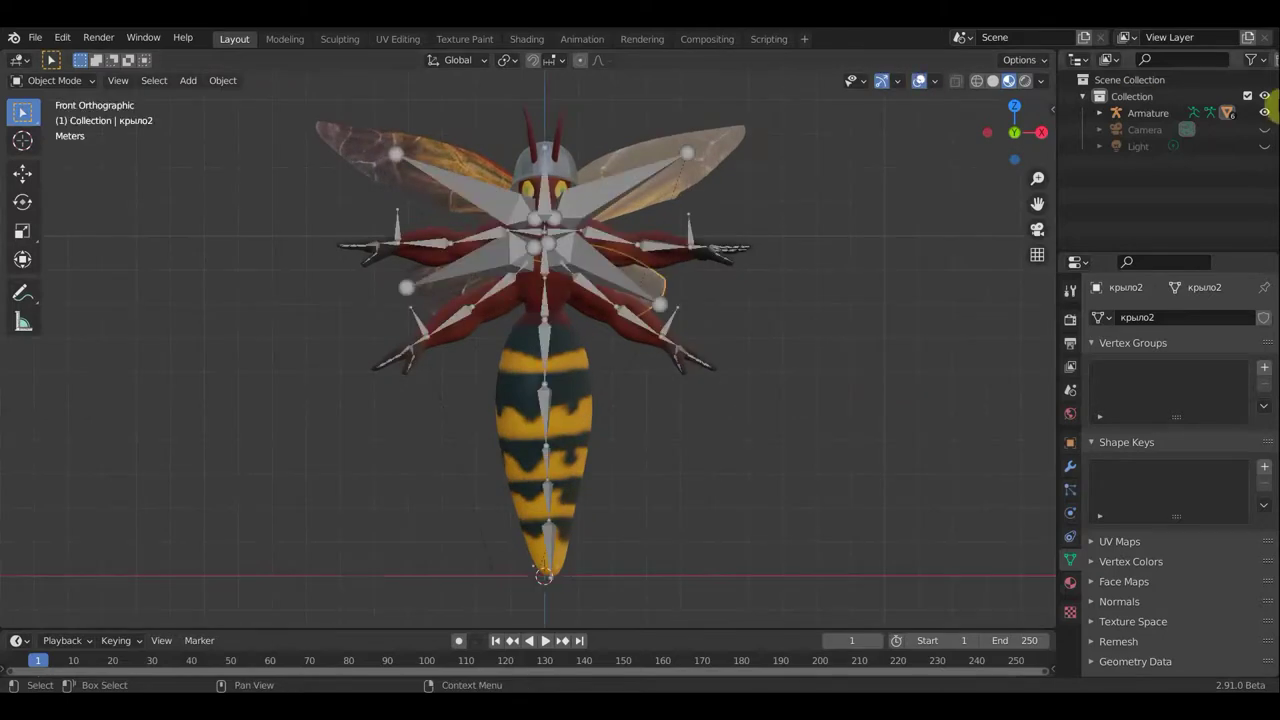
Hide the Armature in the Outliner, then select and inspect the body mesh Head_1 from several angles.
{"action": "left_click", "coordinate": [1265, 112]}
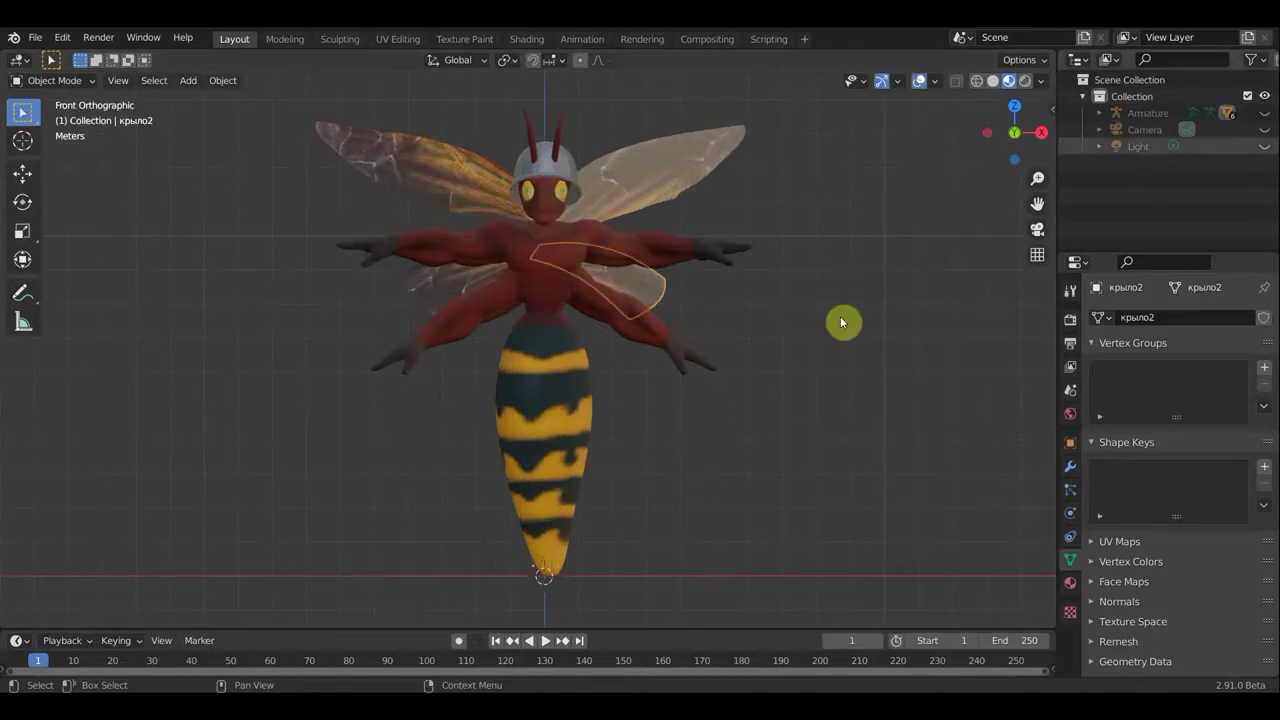
{"action": "left_click", "coordinate": [553, 362]}
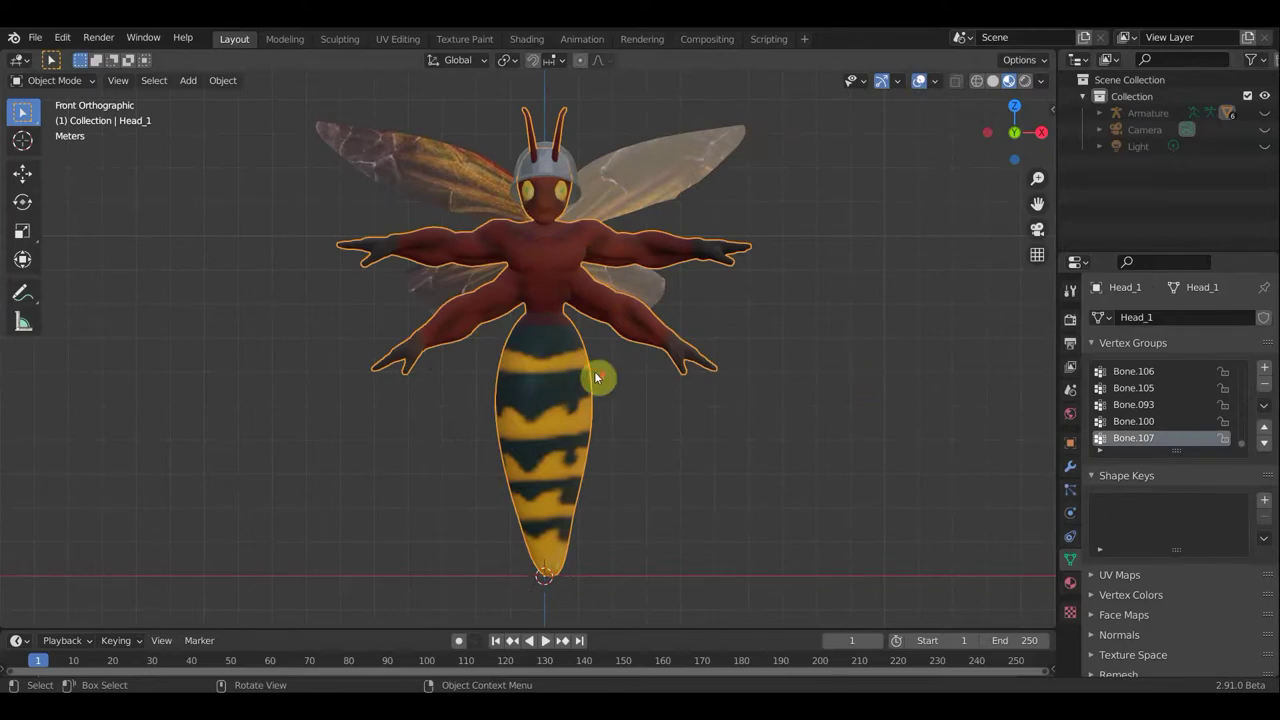
{"action": "scroll", "coordinate": [594, 372], "scroll_direction": "up", "scroll_amount": 3}
{"action": "mouse_move", "coordinate": [553, 282]}
{"action": "middle_mouse_down"}
{"action": "mouse_move", "coordinate": [651, 303]}
{"action": "mouse_move", "coordinate": [551, 309]}
{"action": "mouse_move", "coordinate": [580, 297]}
{"action": "mouse_move", "coordinate": [564, 295]}
{"action": "middle_mouse_up"}
{"action": "scroll", "coordinate": [551, 309], "scroll_direction": "down", "scroll_amount": 4}
{"action": "scroll", "coordinate": [553, 300], "scroll_direction": "down", "scroll_amount": 2}
{"action": "scroll", "coordinate": [563, 289], "scroll_direction": "up", "scroll_amount": 1}
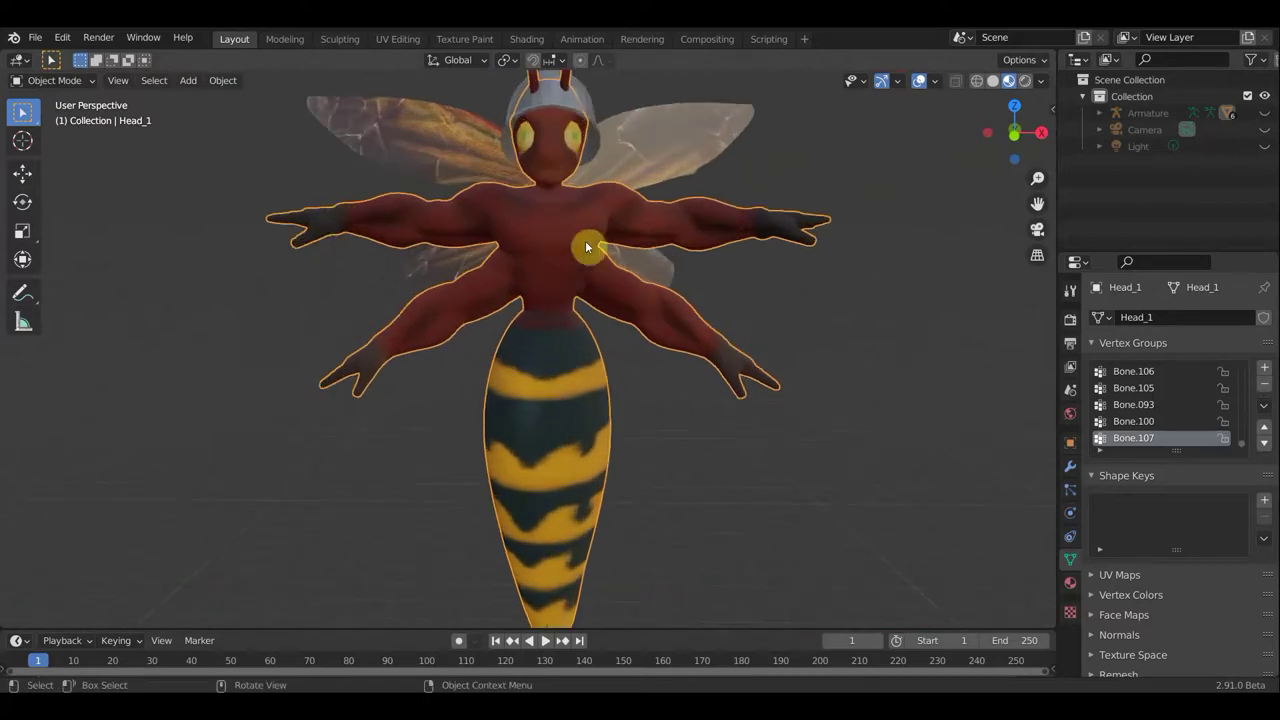
{"action": "scroll", "coordinate": [577, 375], "scroll_direction": "down", "scroll_amount": 2}
{"action": "mouse_move", "coordinate": [571, 377]}
{"action": "middle_mouse_down"}
{"action": "mouse_move", "coordinate": [654, 394]}
{"action": "mouse_move", "coordinate": [566, 377]}
{"action": "mouse_move", "coordinate": [386, 378]}
{"action": "mouse_move", "coordinate": [491, 380]}
{"action": "mouse_move", "coordinate": [505, 330]}
{"action": "middle_mouse_up"}
{"action": "left_click", "coordinate": [518, 189]}
Test-move the helmet 6.7551 m along X with the Move tool, then undo it.
{"action": "mouse_move", "coordinate": [518, 189]}
{"action": "middle_mouse_down"}
{"action": "mouse_move", "coordinate": [586, 197]}
{"action": "mouse_move", "coordinate": [566, 195]}
{"action": "middle_mouse_up"}
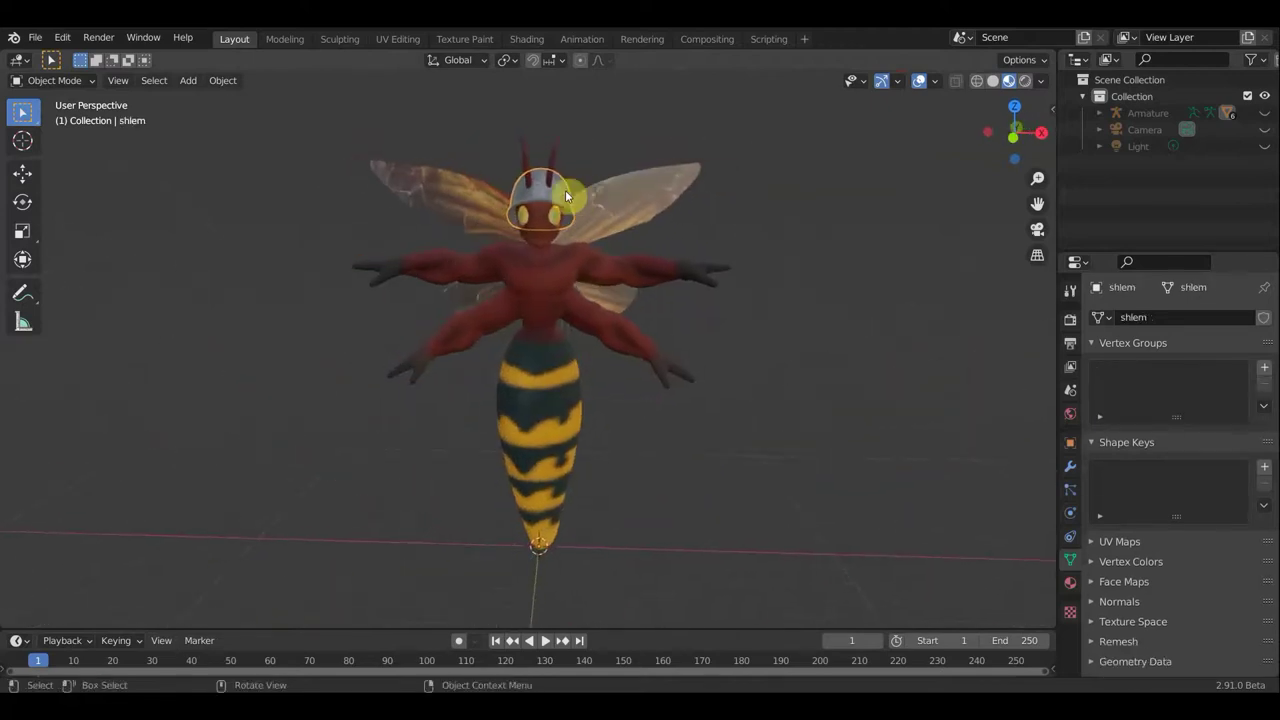
{"action": "left_click", "coordinate": [23, 174]}
{"action": "left_click_drag", "start_coordinate": [608, 530], "coordinate": [778, 568]}
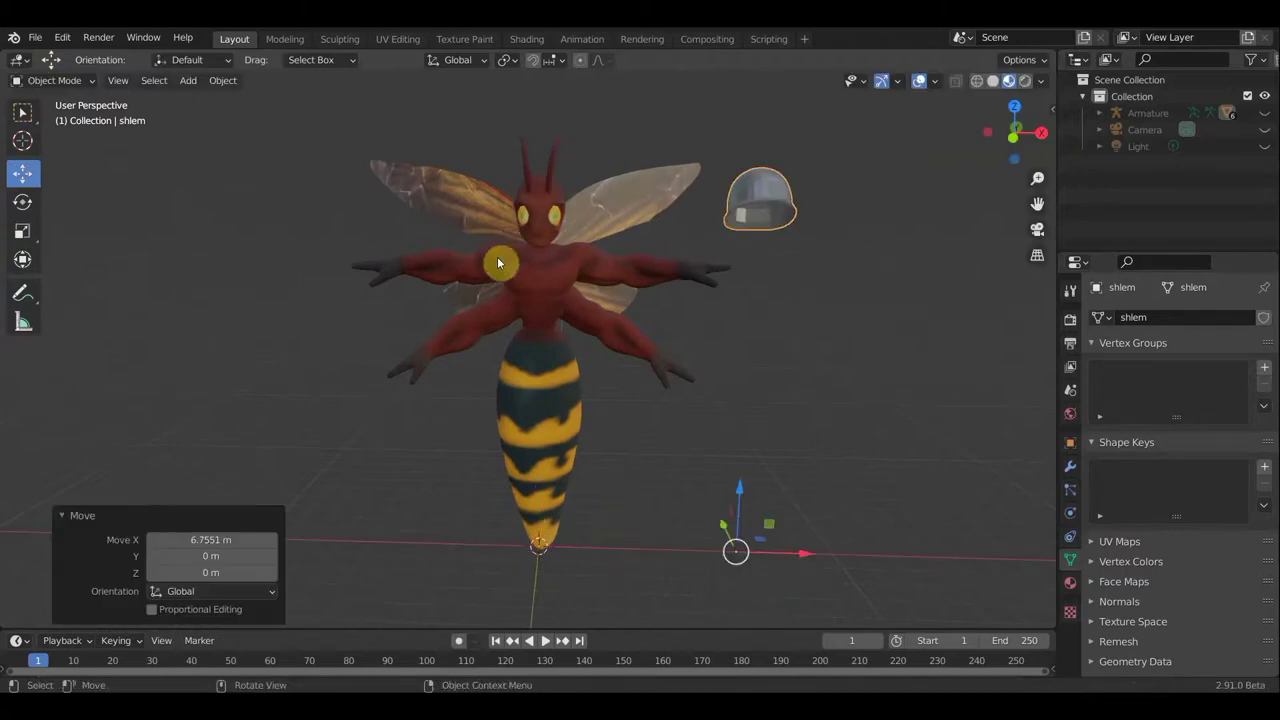
{"action": "scroll", "coordinate": [640, 226], "scroll_direction": "up", "scroll_amount": 3}
{"action": "scroll", "coordinate": [575, 190], "scroll_direction": "down", "scroll_amount": 2}
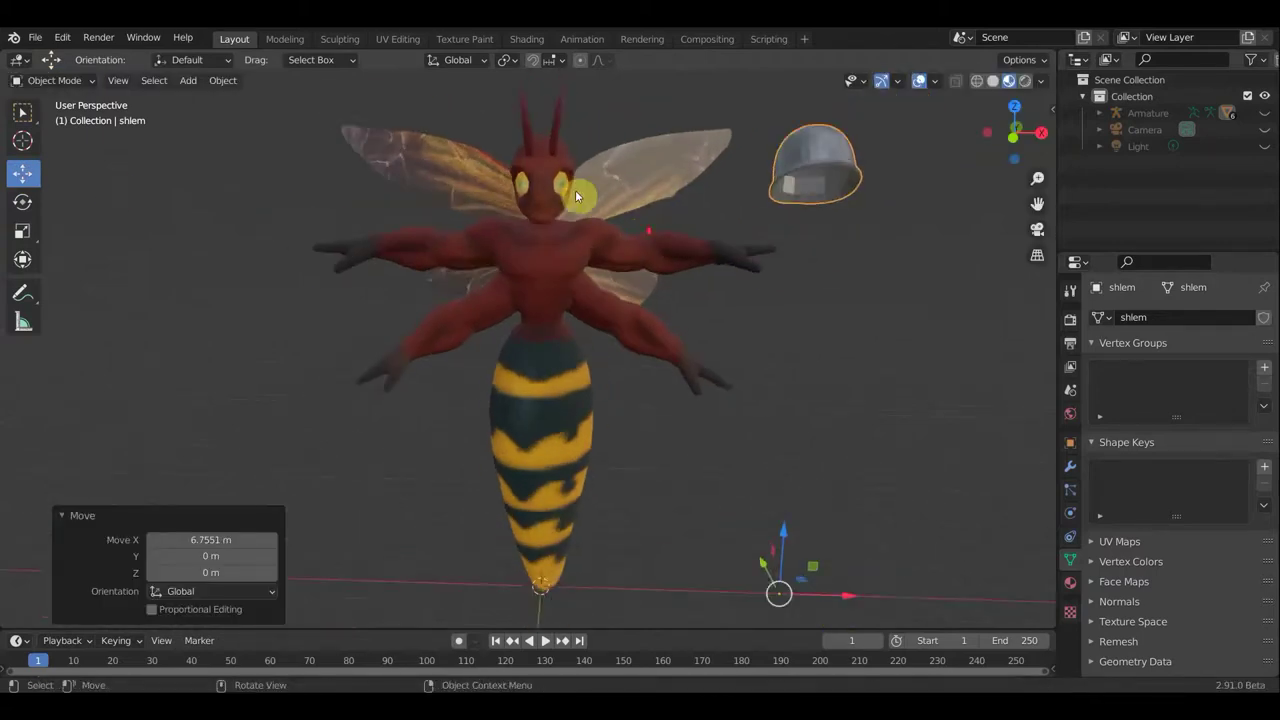
{"action": "middle_click_drag", "start_coordinate": [575, 180], "coordinate": [576, 172]}
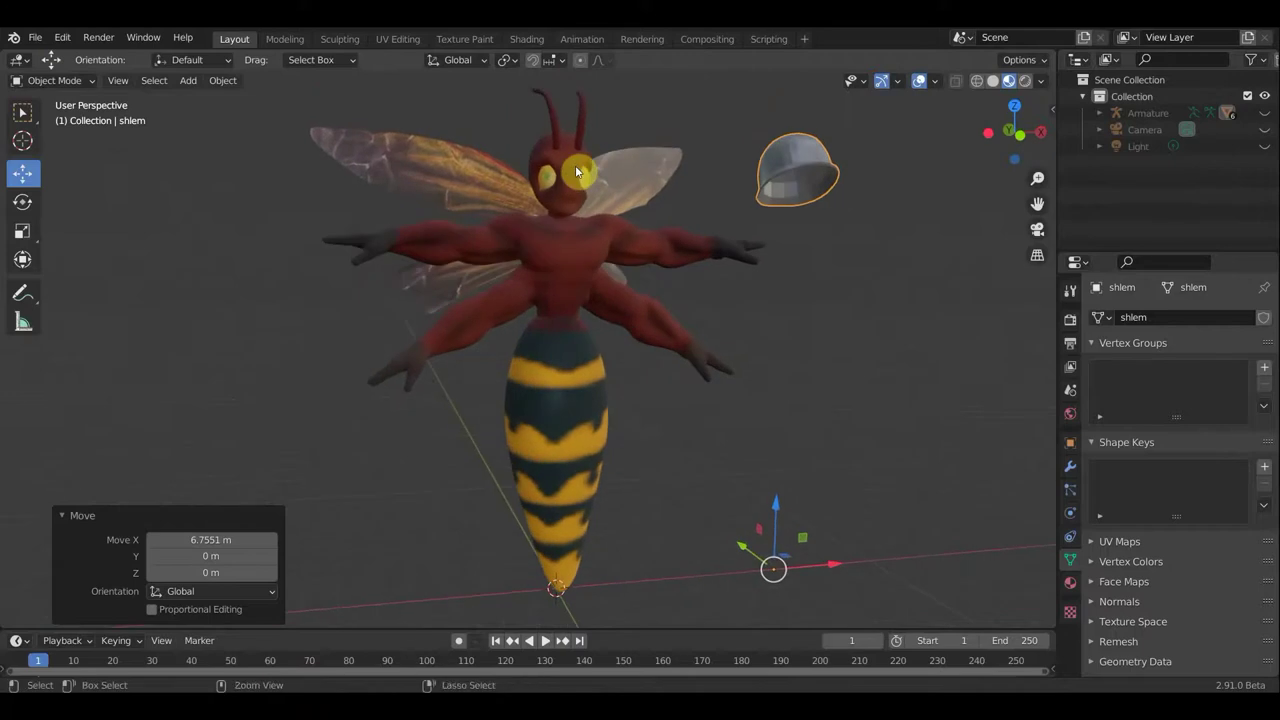
{"action": "key", "text": "ctrl+z"}
{"action": "left_click", "coordinate": [469, 178]}
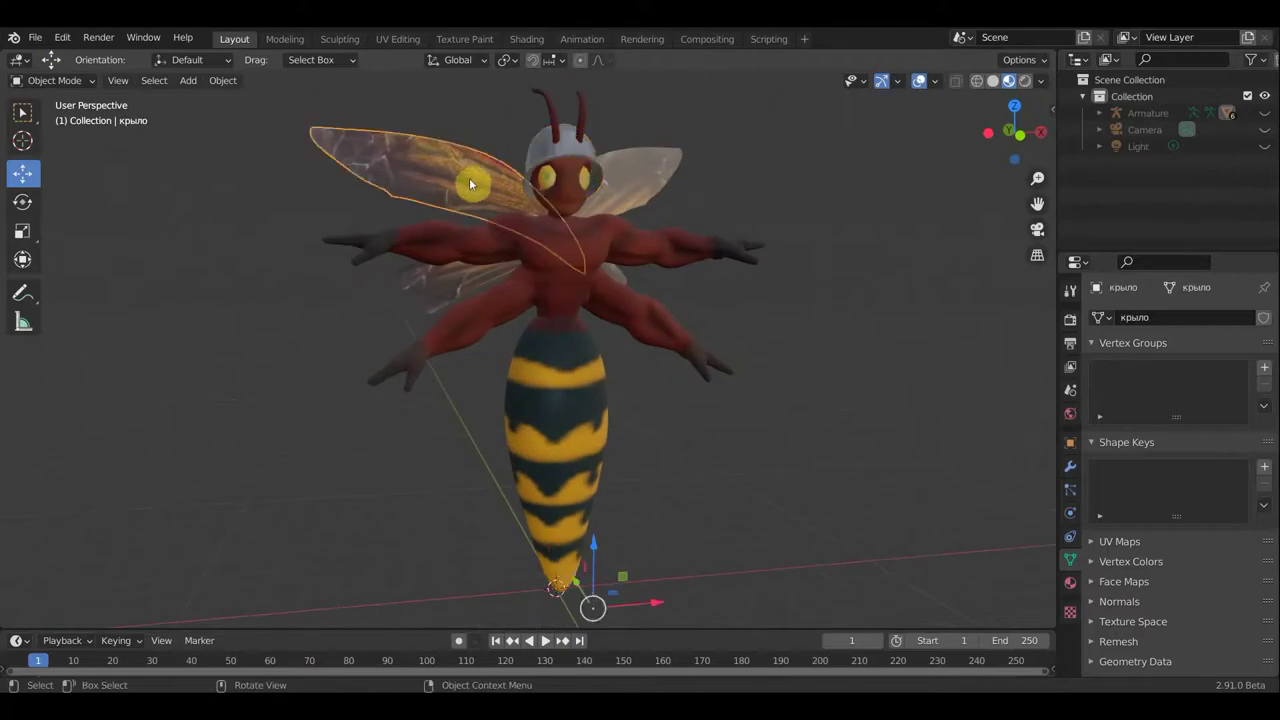
Select the lower right and lower left wings to check them.
{"action": "middle_click_drag", "start_coordinate": [469, 178], "coordinate": [600, 176]}
{"action": "left_click", "coordinate": [604, 270]}
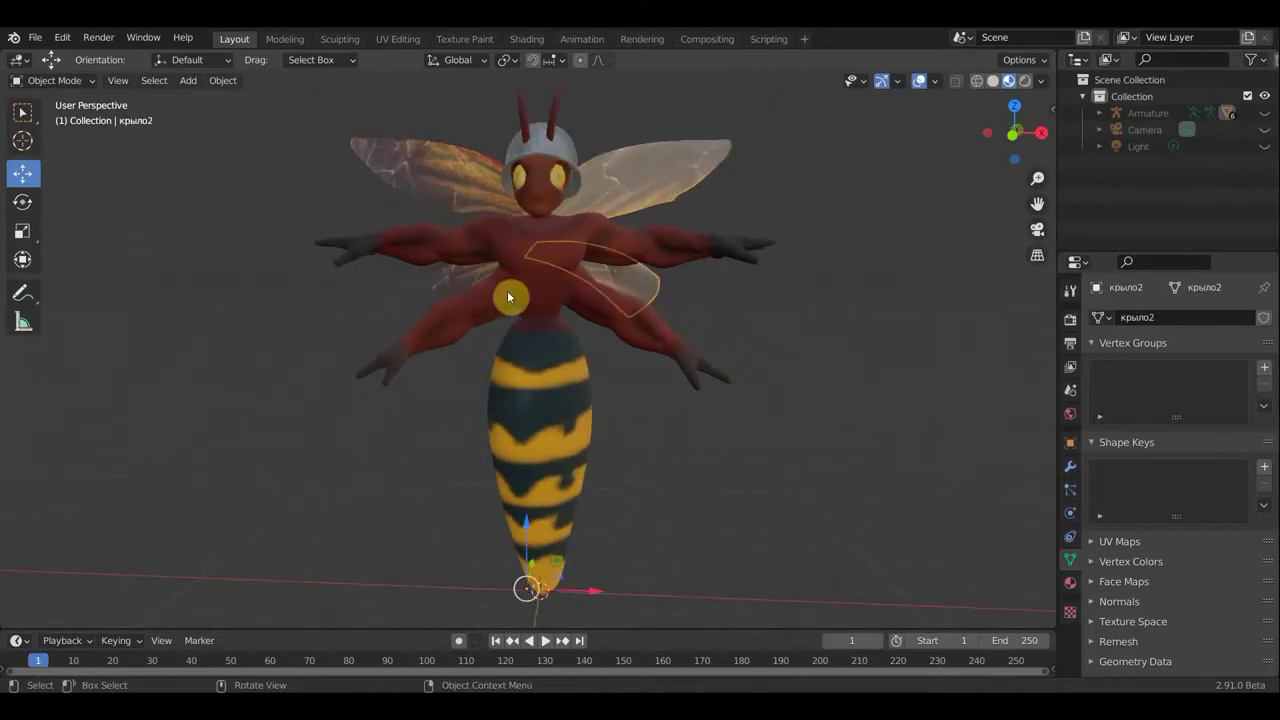
{"action": "left_click", "coordinate": [463, 276]}
{"action": "mouse_move", "coordinate": [499, 247]}
{"action": "middle_mouse_down"}
{"action": "mouse_move", "coordinate": [558, 256]}
{"action": "mouse_move", "coordinate": [666, 320]}
{"action": "mouse_move", "coordinate": [533, 241]}
{"action": "middle_mouse_up"}
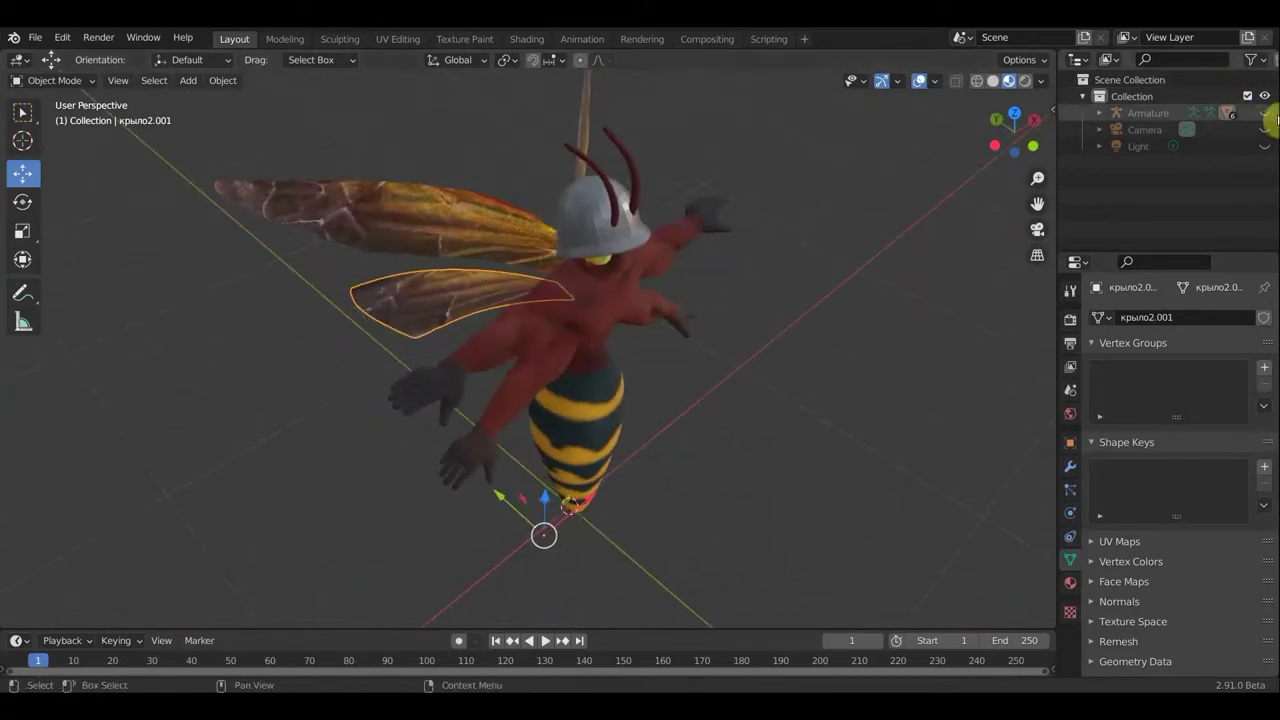
Toggle the Armature's visibility off and on, leaving its bones shown.
{"action": "left_click", "coordinate": [1264, 113]}
{"action": "mouse_move", "coordinate": [533, 256]}
{"action": "middle_mouse_down"}
{"action": "mouse_move", "coordinate": [428, 175]}
{"action": "mouse_move", "coordinate": [440, 175]}
{"action": "middle_mouse_up"}
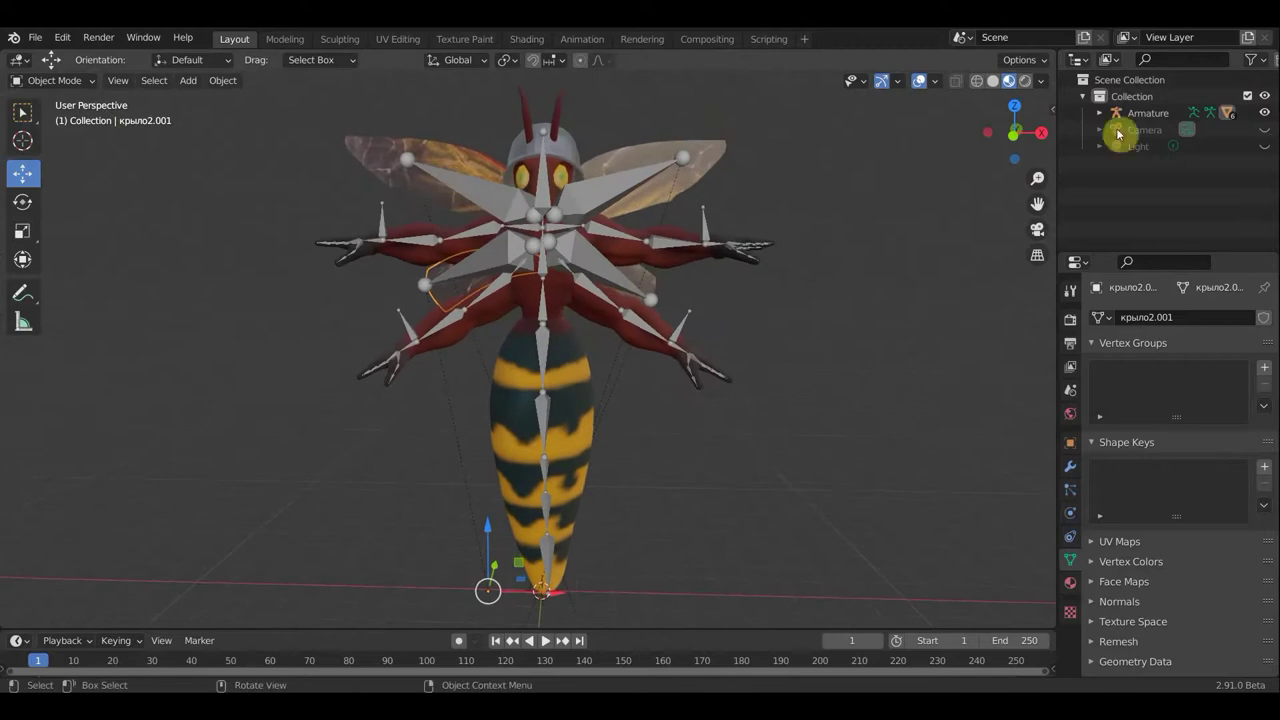
{"action": "left_click", "coordinate": [1264, 113]}
{"action": "mouse_move", "coordinate": [740, 246]}
{"action": "middle_mouse_down"}
{"action": "mouse_move", "coordinate": [657, 248]}
{"action": "mouse_move", "coordinate": [757, 237]}
{"action": "mouse_move", "coordinate": [737, 246]}
{"action": "mouse_move", "coordinate": [774, 346]}
{"action": "mouse_move", "coordinate": [754, 323]}
{"action": "mouse_move", "coordinate": [763, 305]}
{"action": "middle_mouse_up"}
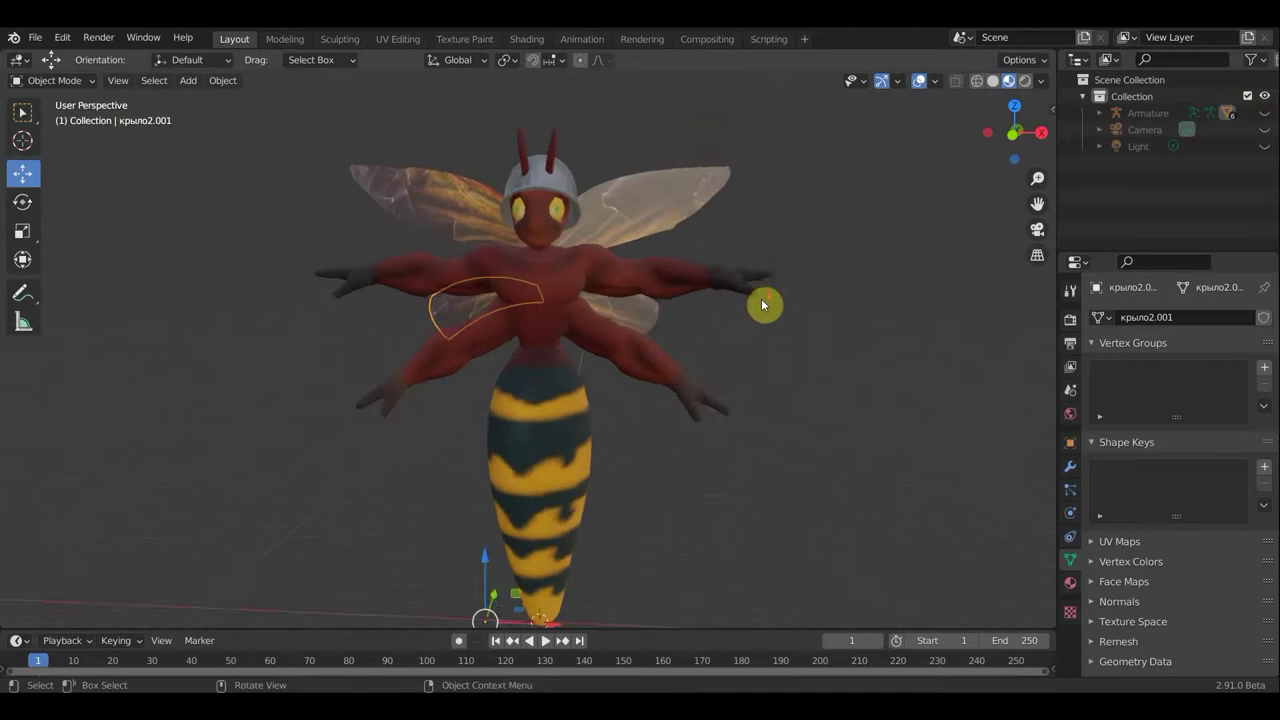
{"action": "scroll", "coordinate": [763, 305], "scroll_direction": "down", "scroll_amount": 1}
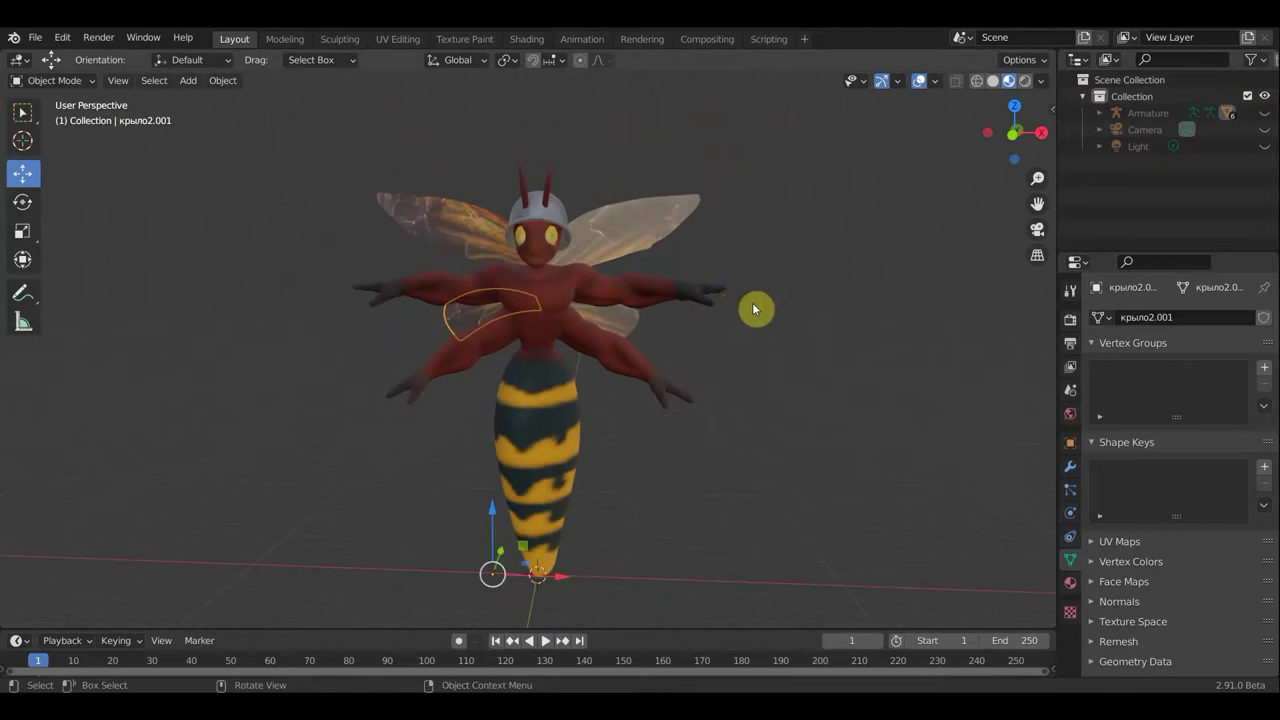
{"action": "left_click", "coordinate": [1265, 112]}
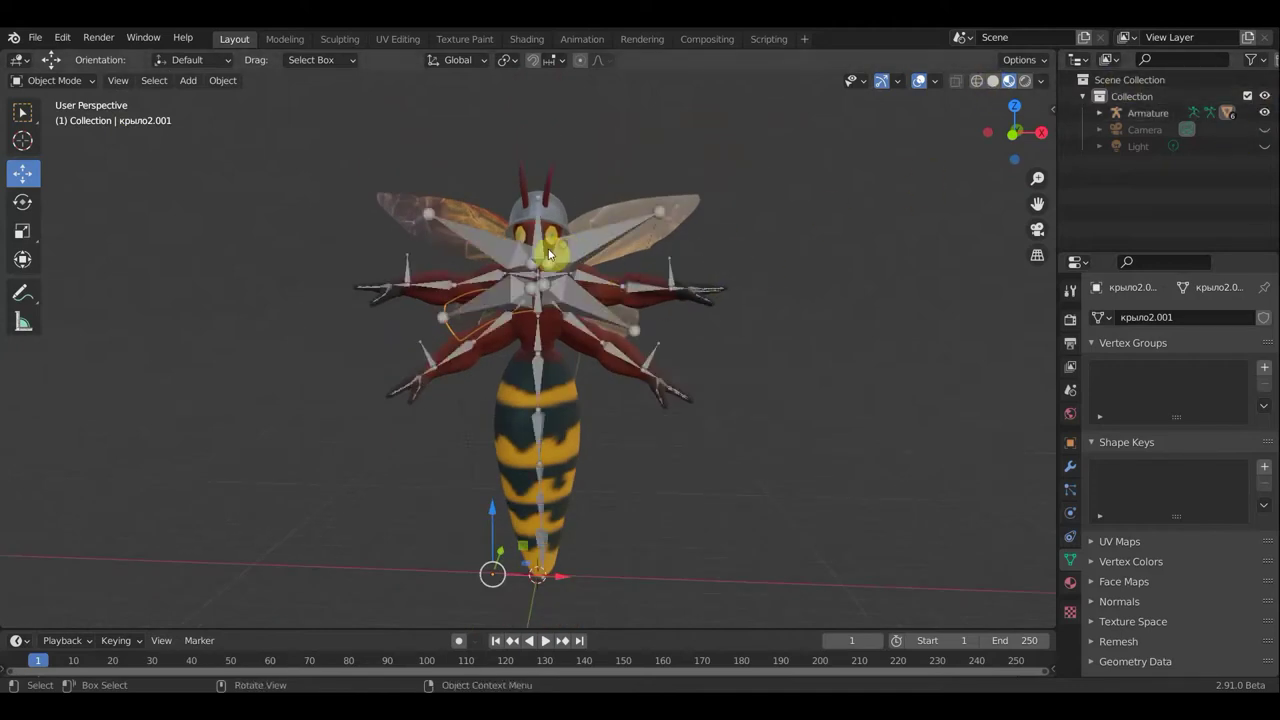
Select the Armature and switch it into Pose Mode.
{"action": "left_click", "coordinate": [548, 255]}
{"action": "left_click", "coordinate": [52, 80]}
{"action": "left_click", "coordinate": [57, 137]}
Select upper arm bone Bone.006 and view its IK and Copy Transforms bone constraints.
{"action": "mouse_move", "coordinate": [697, 222]}
{"action": "middle_mouse_down"}
{"action": "mouse_move", "coordinate": [608, 237]}
{"action": "mouse_move", "coordinate": [692, 236]}
{"action": "middle_mouse_up"}
{"action": "scroll", "coordinate": [692, 236], "scroll_direction": "up", "scroll_amount": 2}
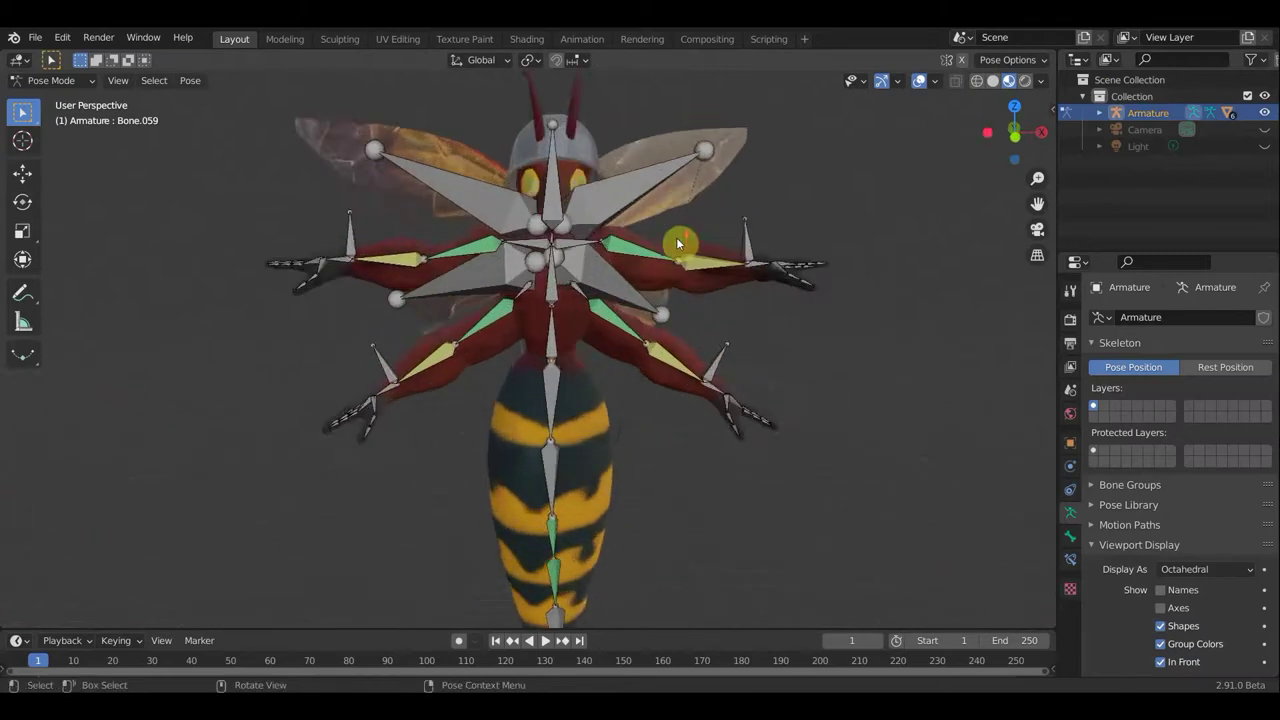
{"action": "scroll", "coordinate": [676, 240], "scroll_direction": "up", "scroll_amount": 2}
{"action": "scroll", "coordinate": [646, 240], "scroll_direction": "up", "scroll_amount": 2}
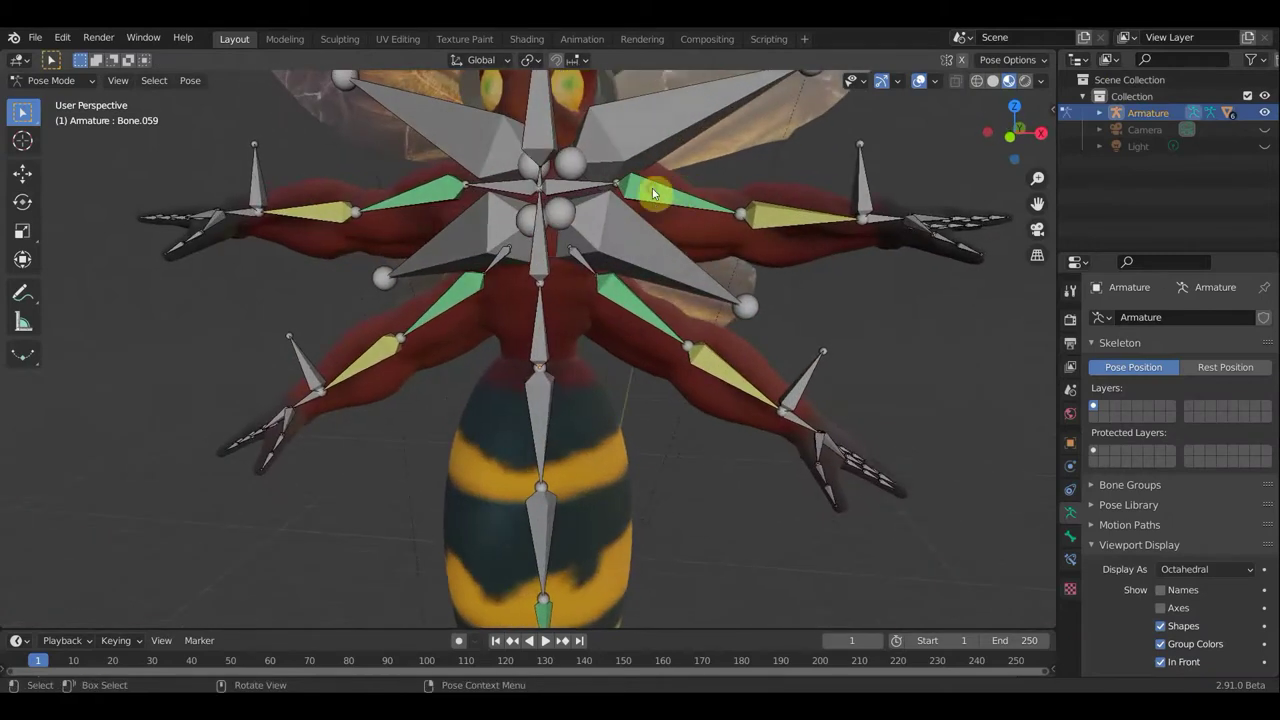
{"action": "left_click", "coordinate": [640, 193]}
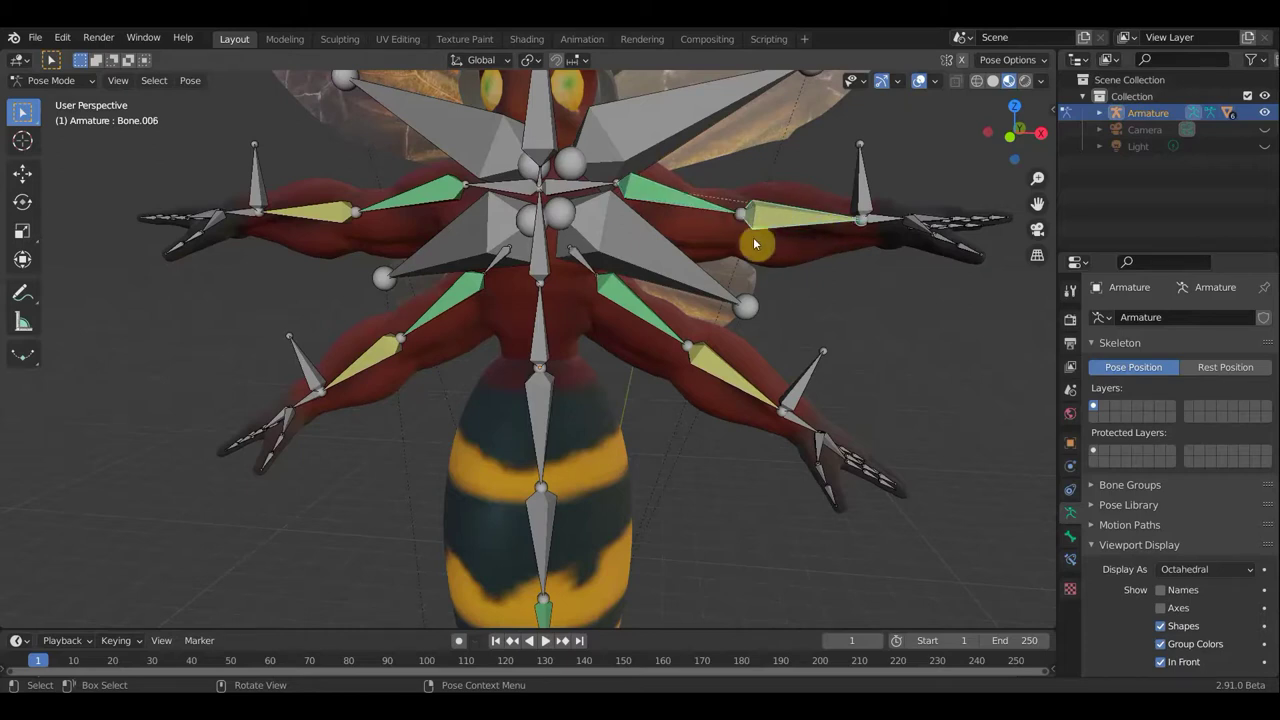
{"action": "left_click", "coordinate": [1070, 559]}
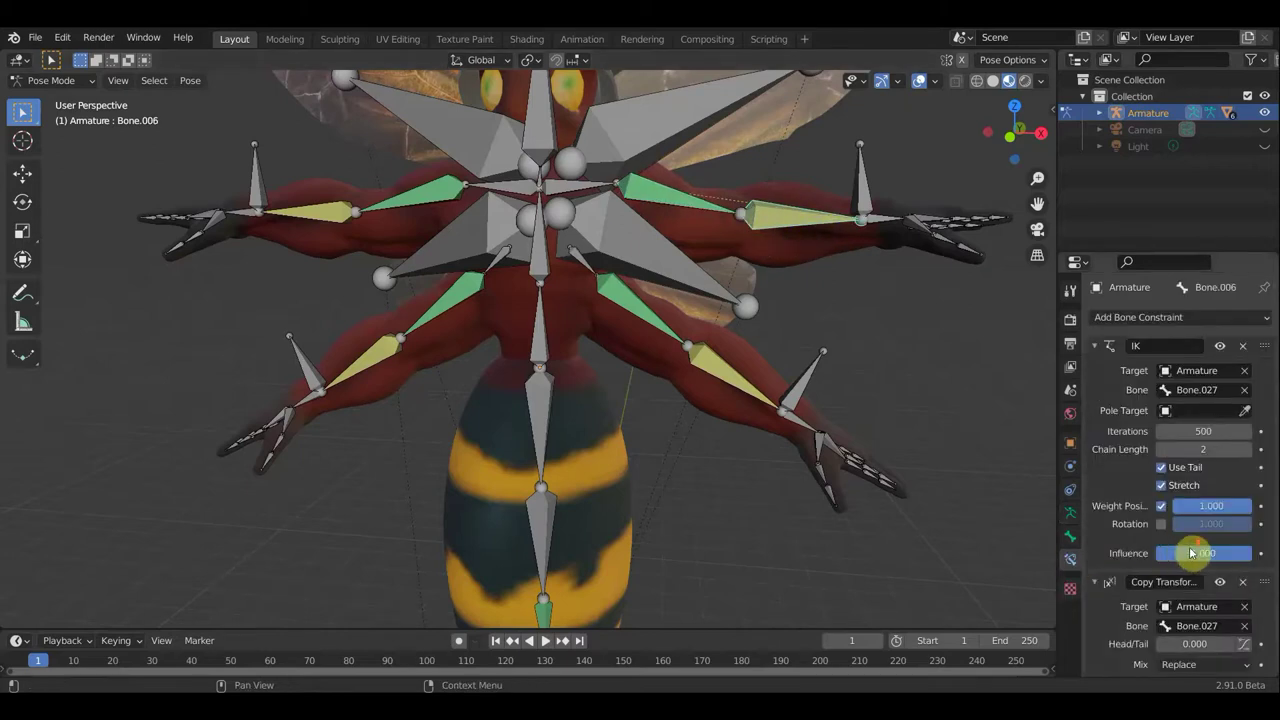
Lower the arm bones' Copy Transforms influence: 0.000 on Bone.035 and 0.066 on Bone.063.
{"action": "scroll", "coordinate": [1200, 540], "scroll_direction": "down", "scroll_amount": 3}
{"action": "scroll", "coordinate": [808, 406], "scroll_direction": "down", "scroll_amount": 3}
{"action": "mouse_move", "coordinate": [808, 406]}
{"action": "middle_mouse_down"}
{"action": "mouse_move", "coordinate": [810, 390]}
{"action": "mouse_move", "coordinate": [830, 400]}
{"action": "middle_mouse_up"}
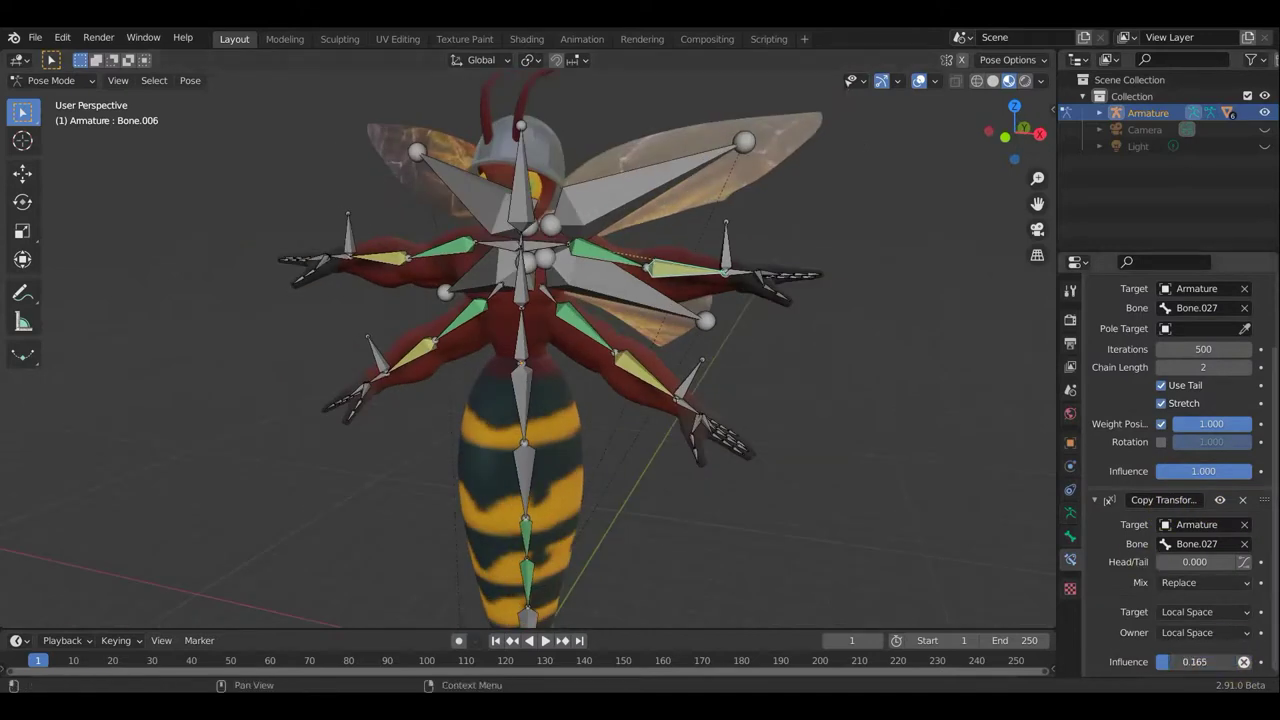
{"action": "left_click", "coordinate": [662, 390]}
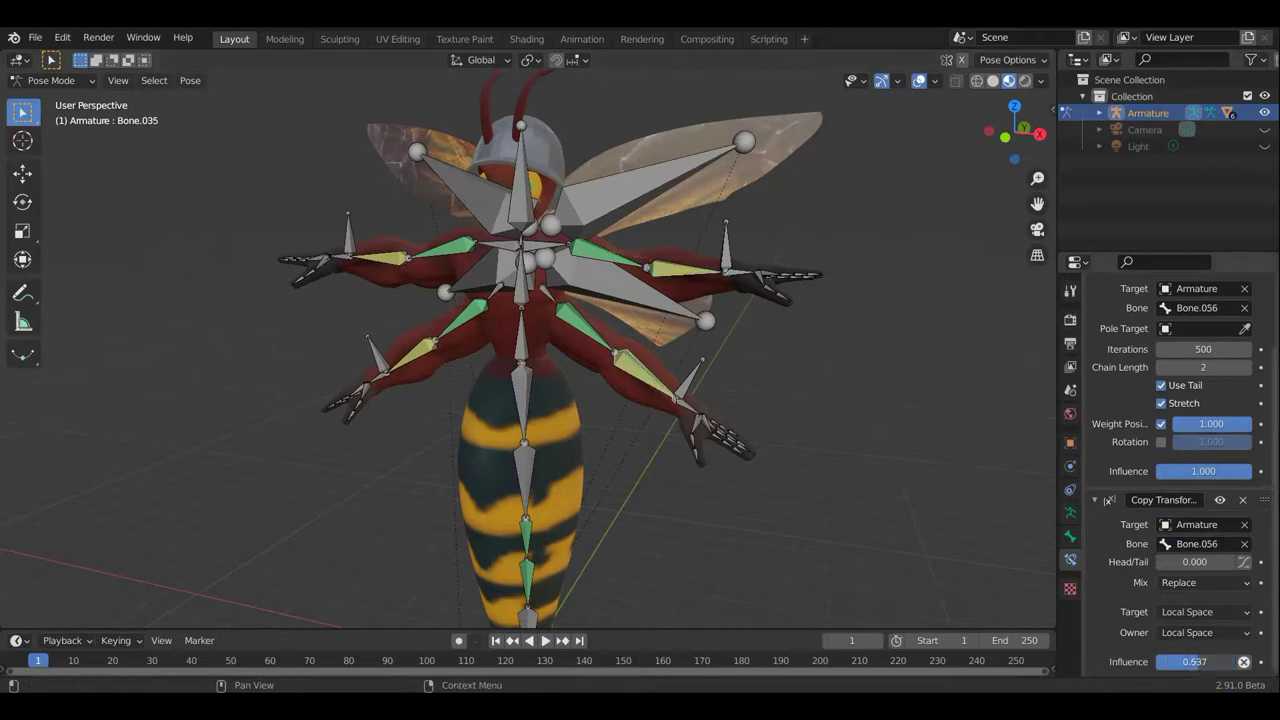
{"action": "left_click_drag", "start_coordinate": [1130, 655], "coordinate": [425, 367]}
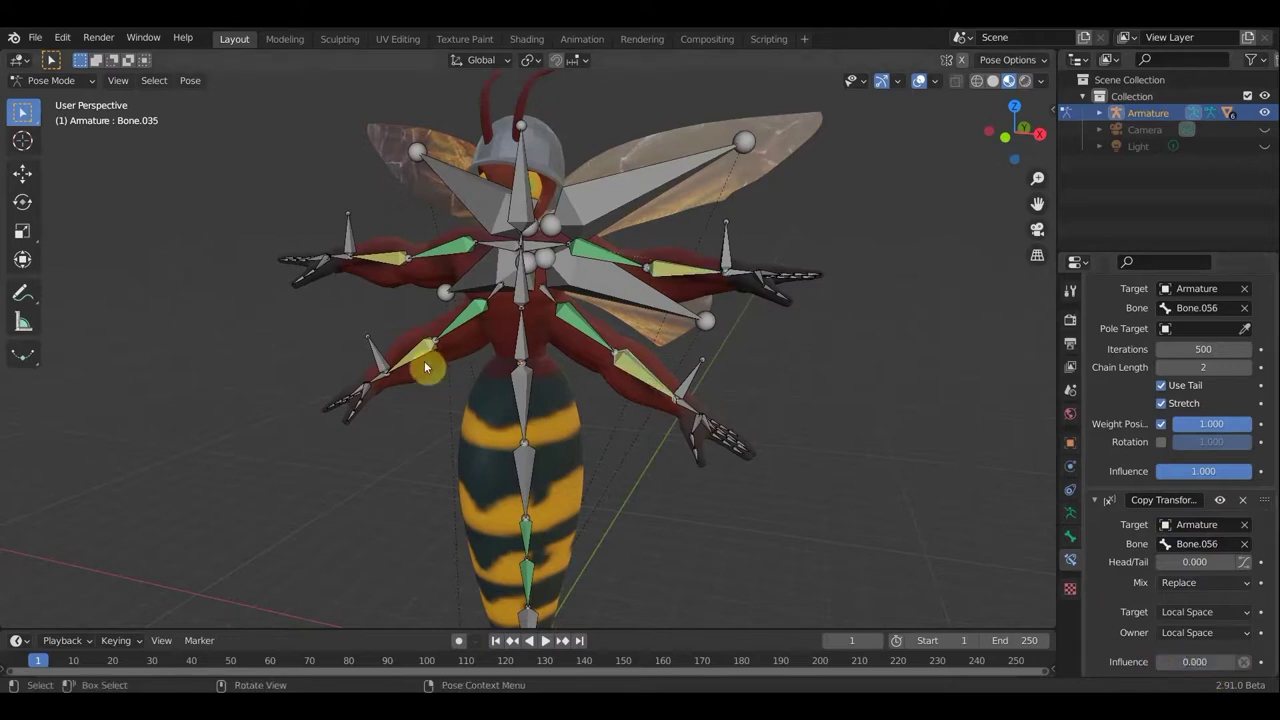
{"action": "left_click", "coordinate": [418, 357]}
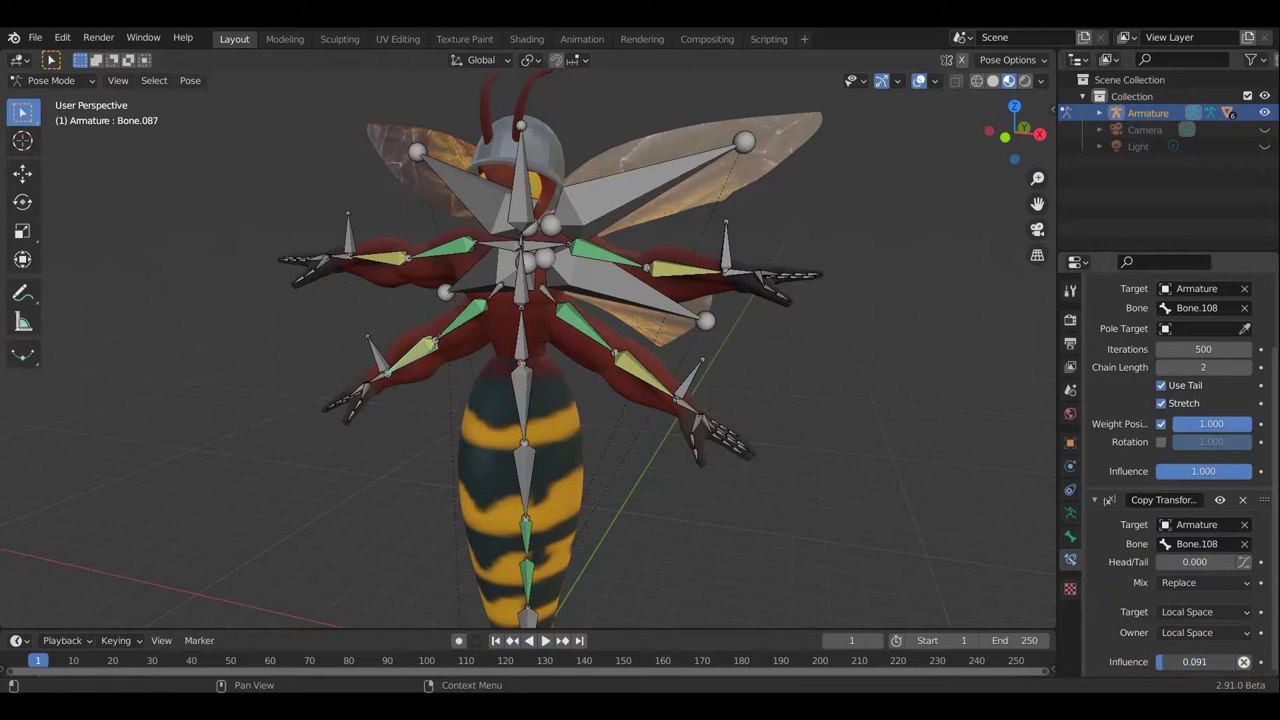
{"action": "left_click", "coordinate": [388, 257]}
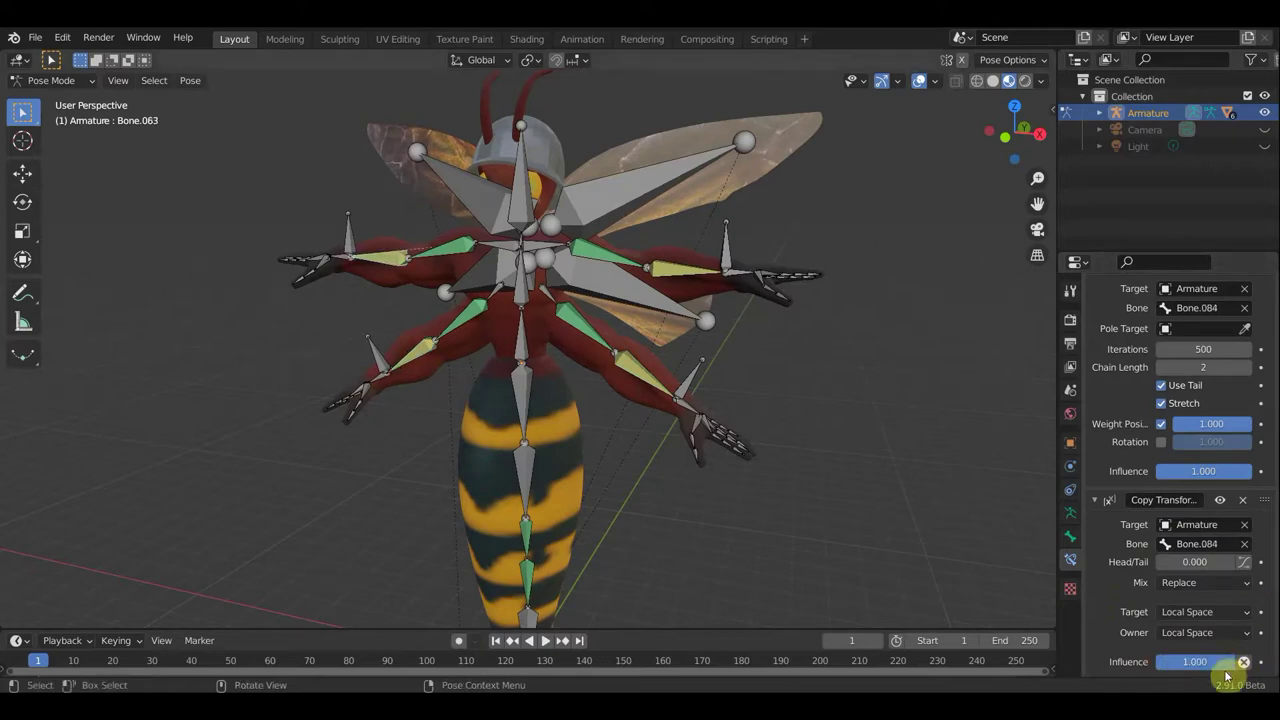
{"action": "left_click_drag", "start_coordinate": [1240, 662], "coordinate": [1243, 666]}
{"action": "mouse_move", "coordinate": [601, 329]}
{"action": "middle_mouse_down"}
{"action": "mouse_move", "coordinate": [640, 346]}
{"action": "mouse_move", "coordinate": [610, 368]}
{"action": "middle_mouse_up"}
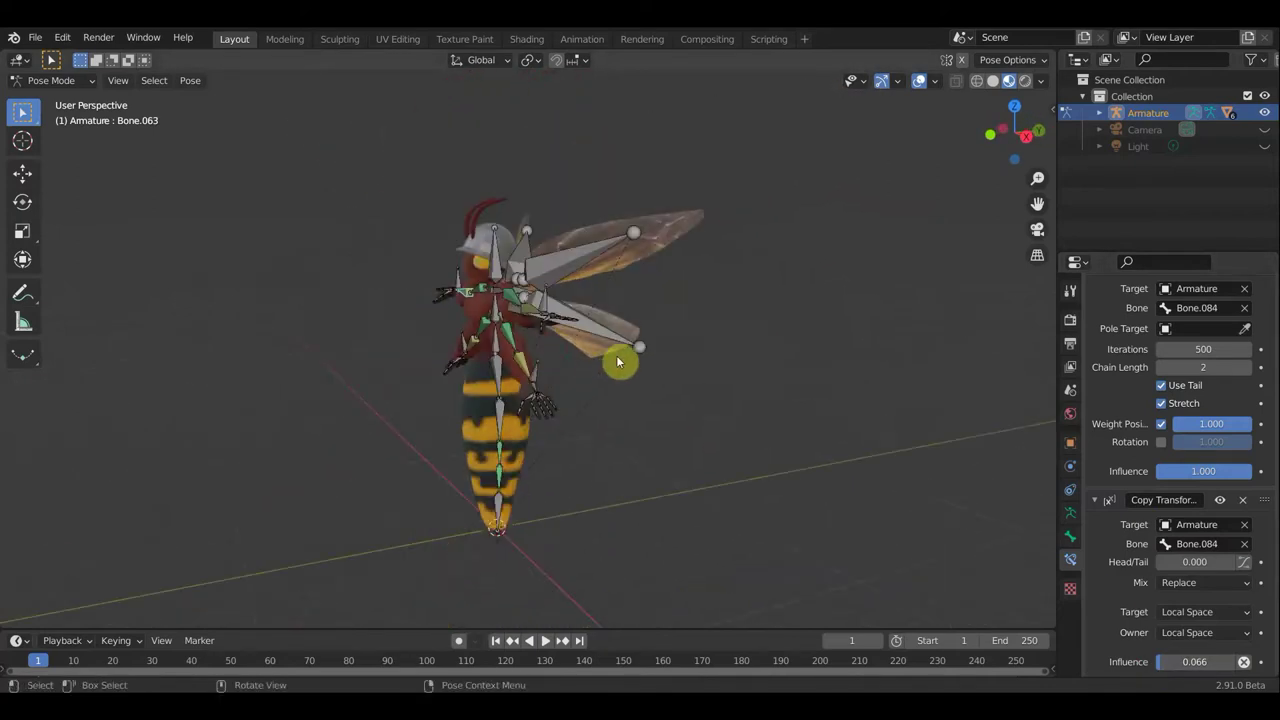
Switch to Right Orthographic view, centre the hornet, and select abdomen bone Bone.029.
{"action": "key", "text": "KP_3"}
{"action": "scroll", "coordinate": [560, 378], "scroll_direction": "up", "scroll_amount": 2}
{"action": "middle_click_drag", "start_coordinate": [617, 414], "coordinate": [657, 323], "text": "shift"}
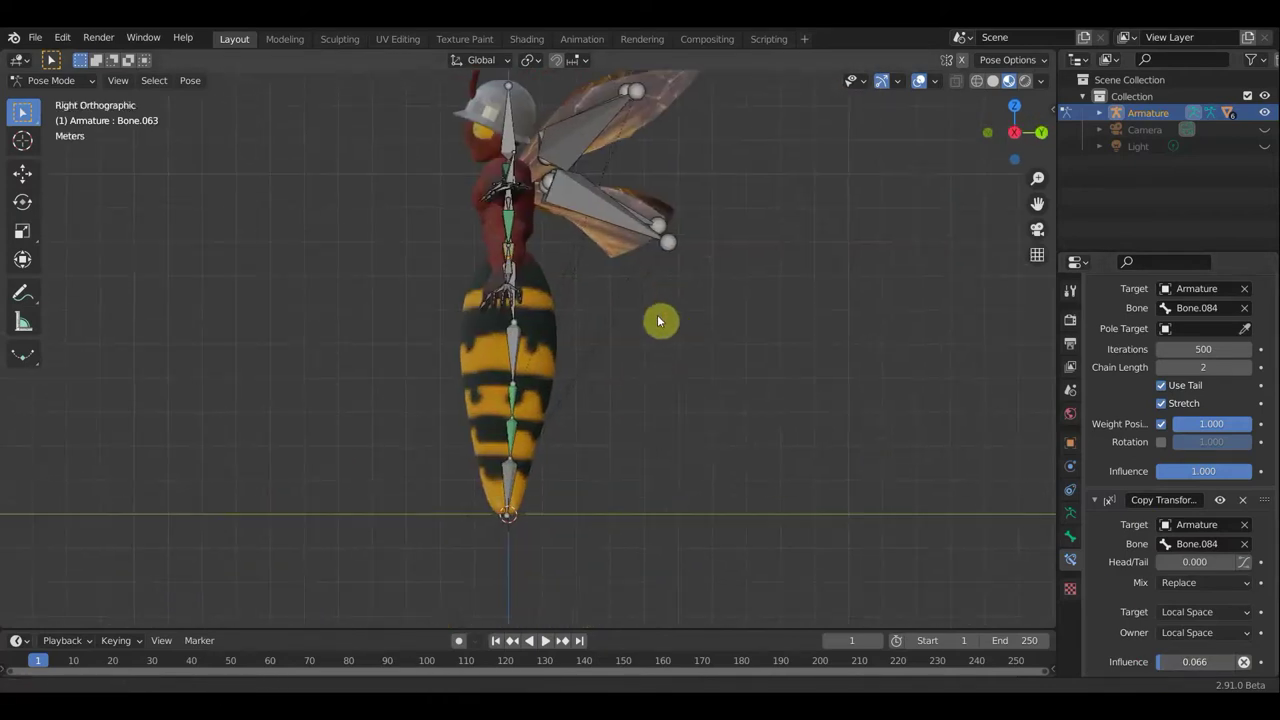
{"action": "left_click", "coordinate": [922, 82]}
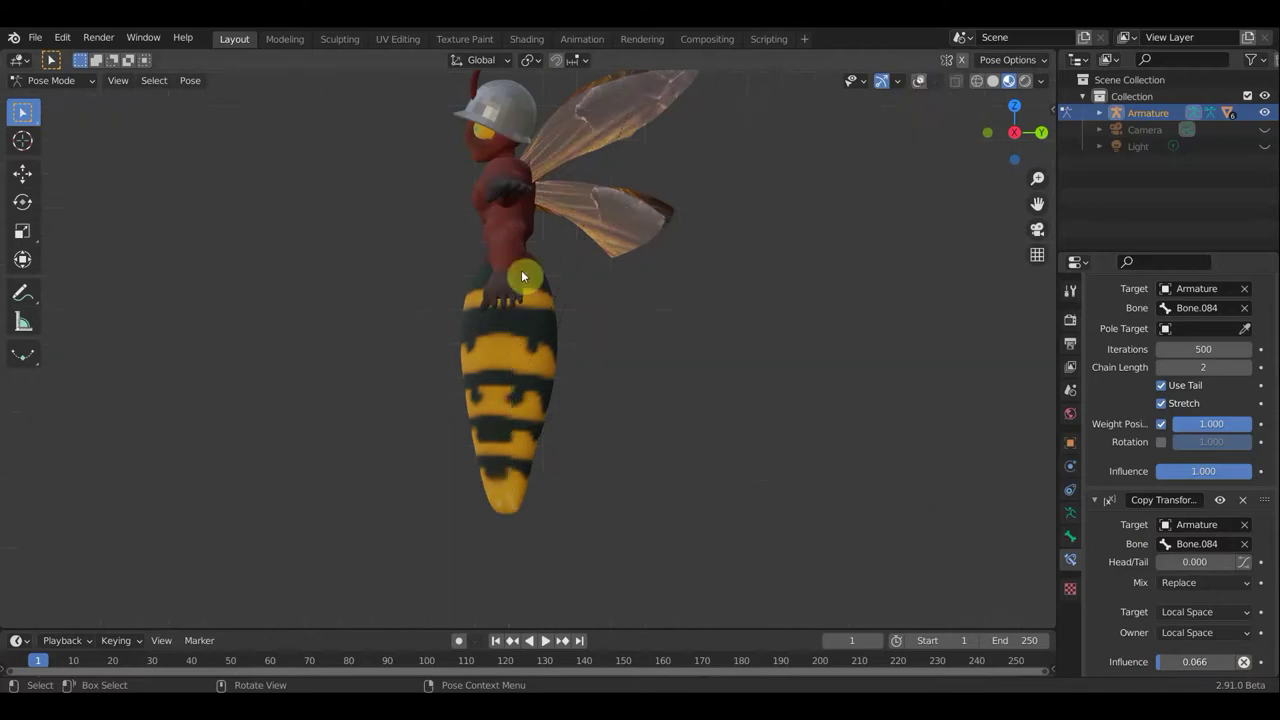
{"action": "left_click", "coordinate": [918, 82]}
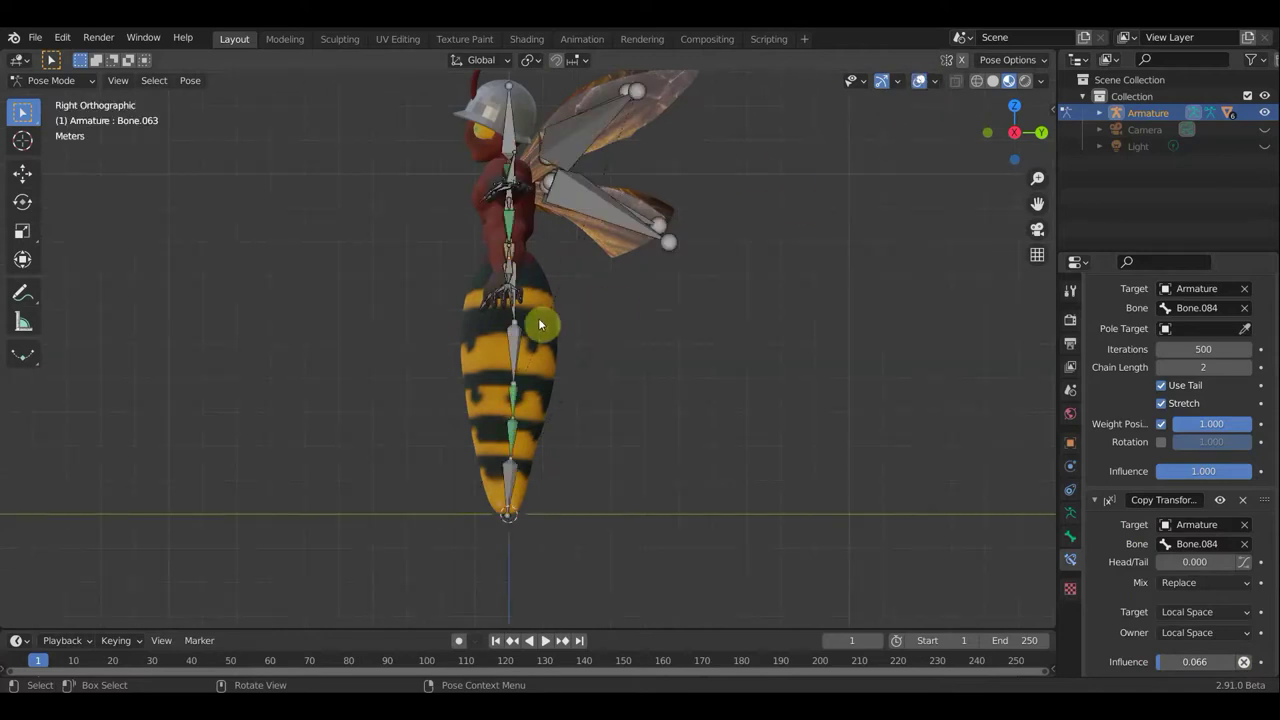
{"action": "left_click", "coordinate": [516, 338]}
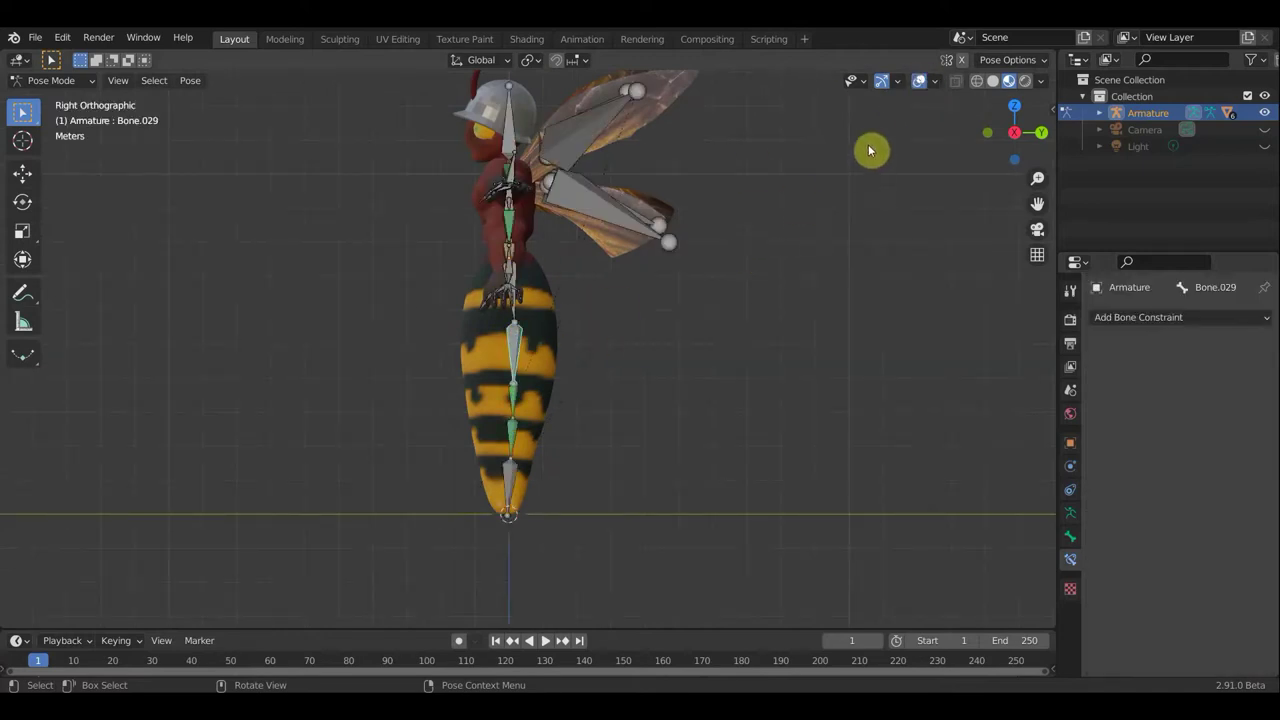
Rotate abdomen bone Bone.029 by -1.17° about Z, viewing the bare mesh, then restore overlays.
{"action": "left_click", "coordinate": [920, 82]}
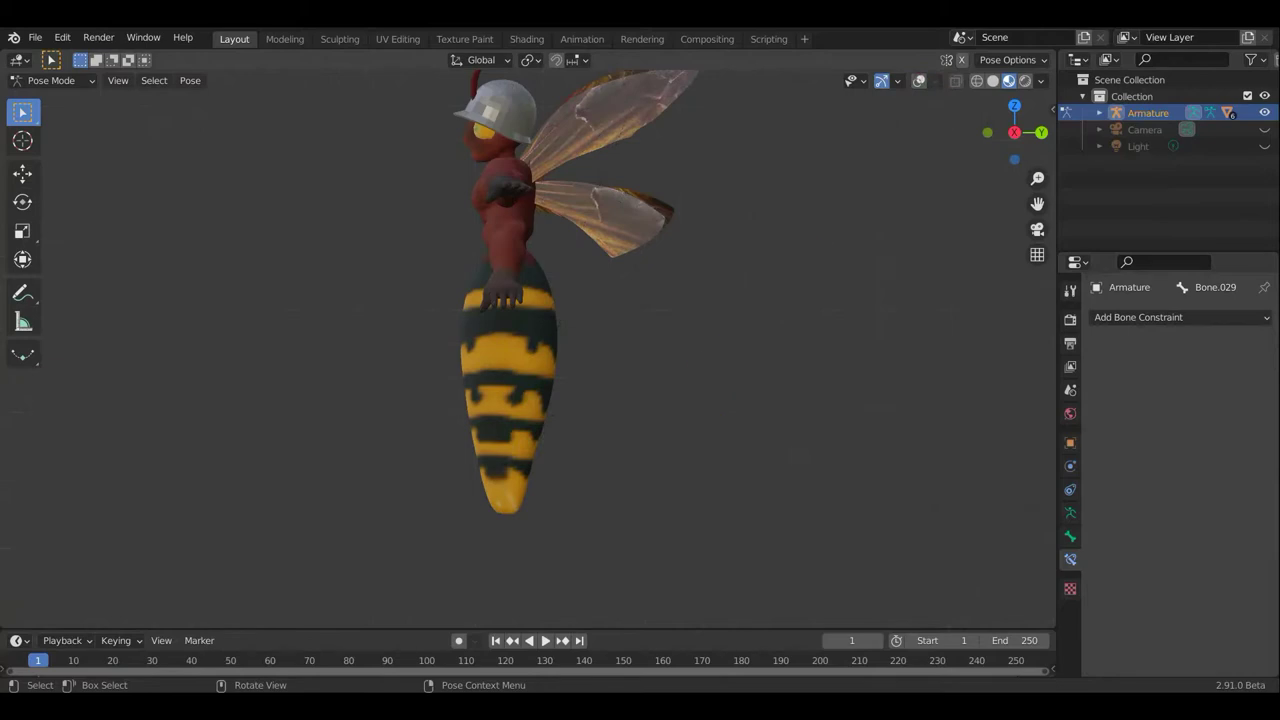
{"action": "key", "text": "r"}
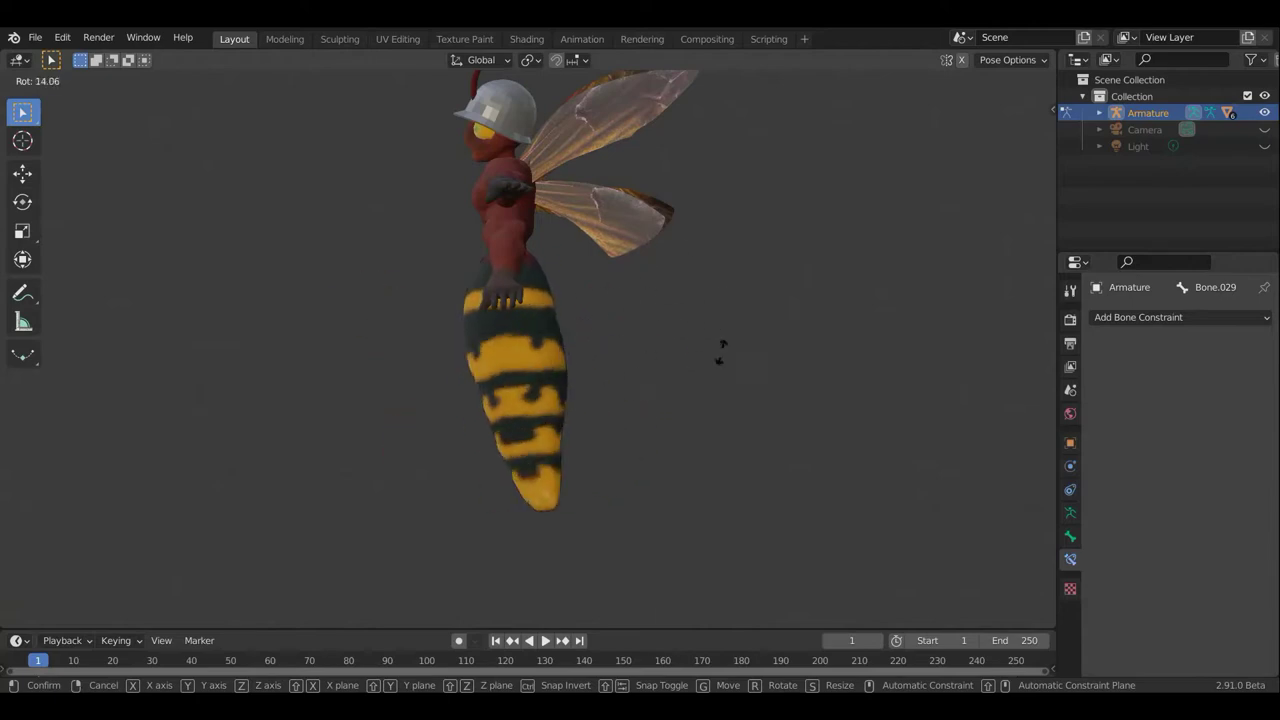
{"action": "left_click", "coordinate": [643, 391]}
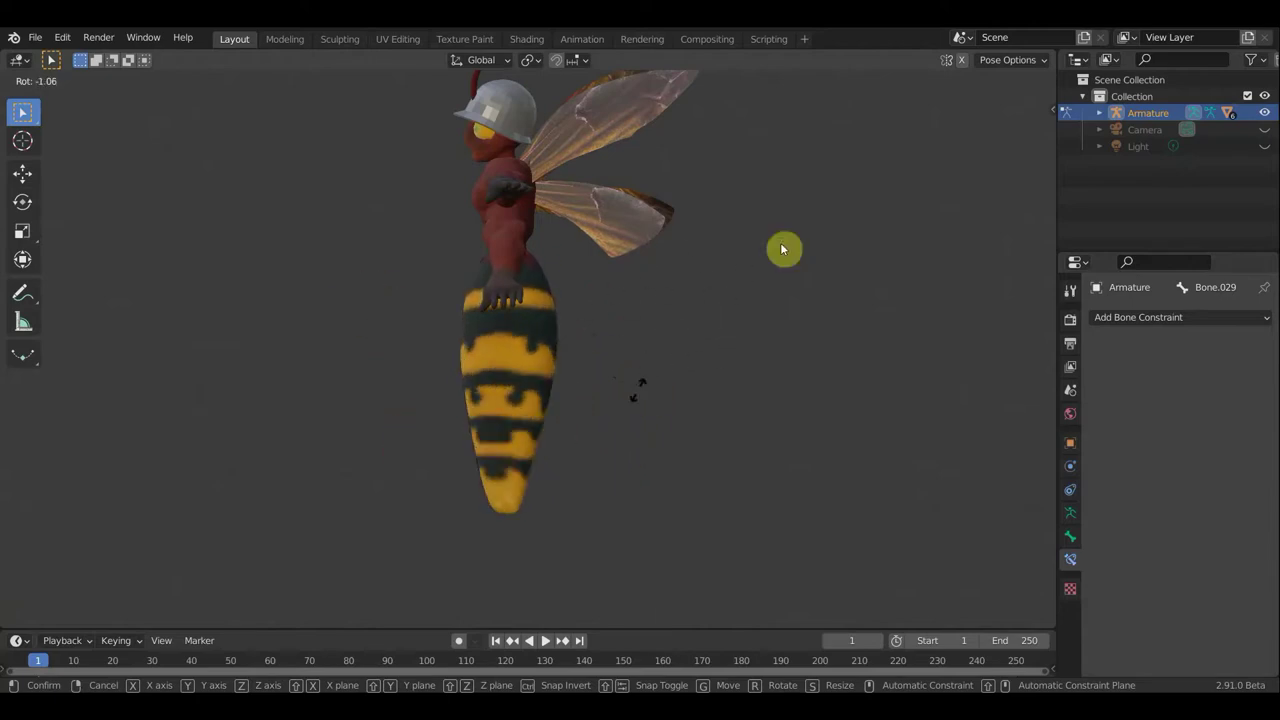
{"action": "left_click", "coordinate": [919, 80]}
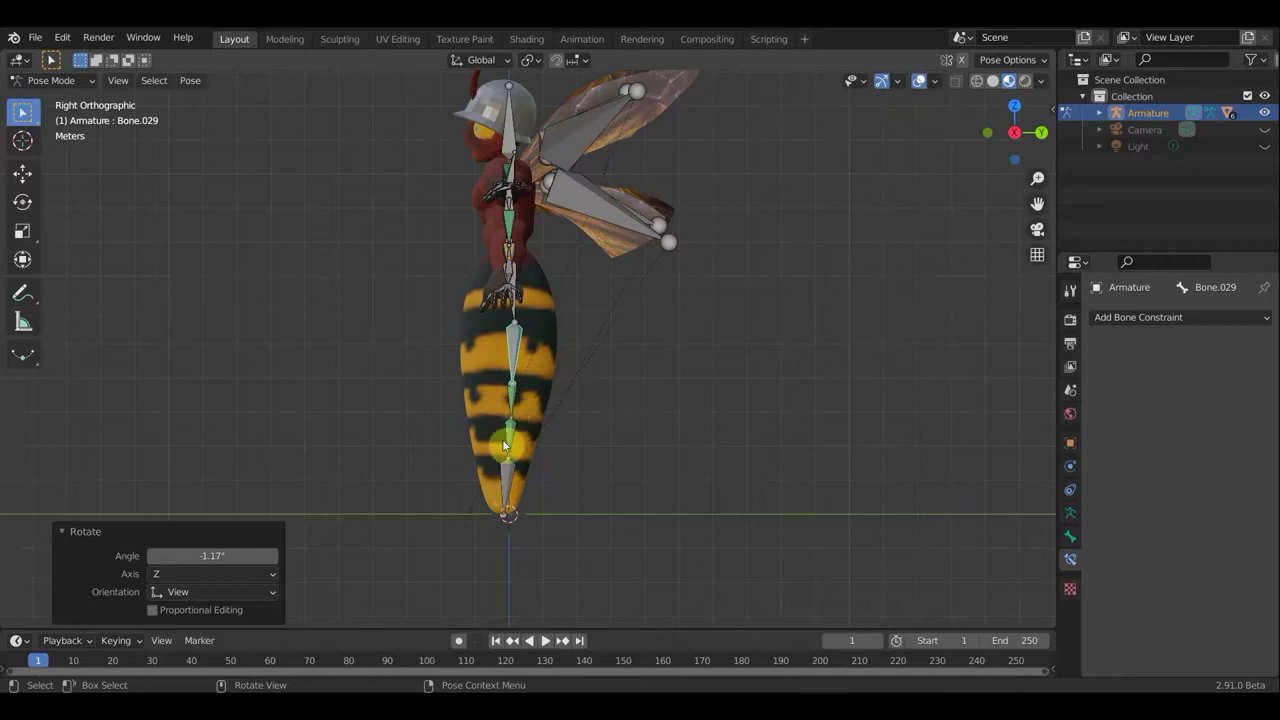
Move IK target Bone.027 0.196 m in X and 0.735 m in Z, raising the right upper arm.
{"action": "left_click", "coordinate": [513, 357]}
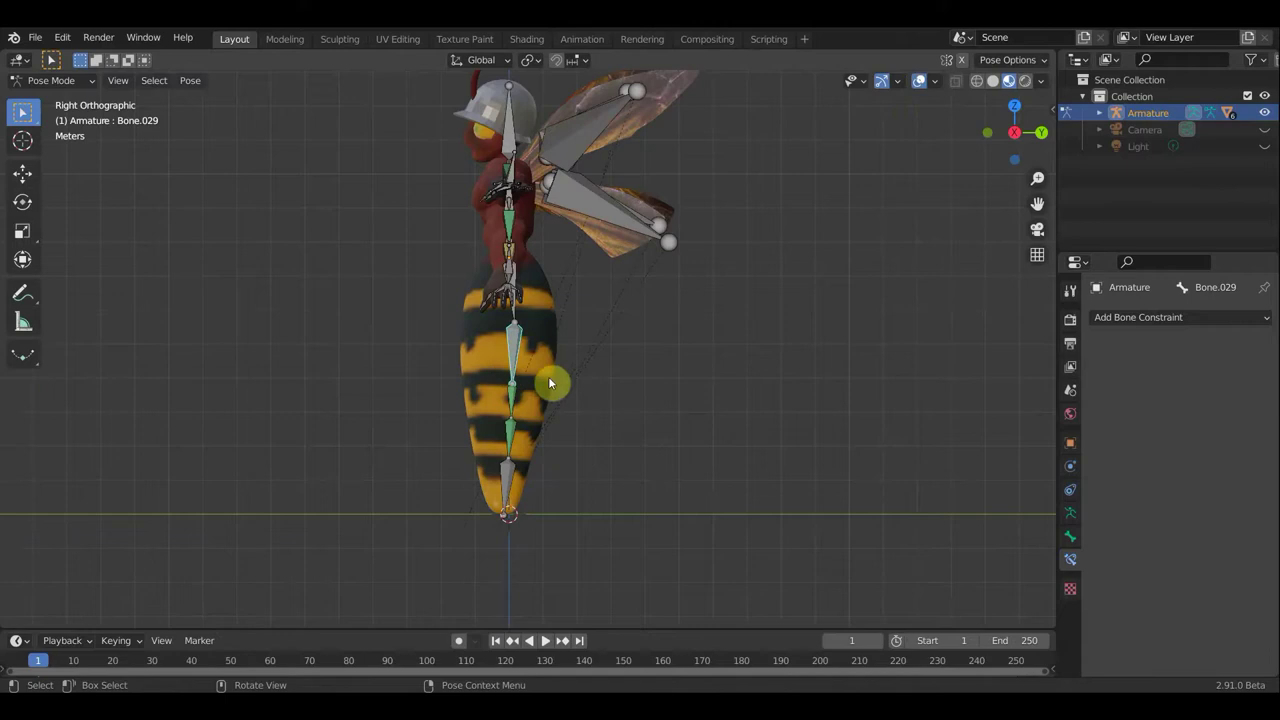
{"action": "mouse_move", "coordinate": [569, 337]}
{"action": "middle_mouse_down"}
{"action": "mouse_move", "coordinate": [757, 377]}
{"action": "mouse_move", "coordinate": [618, 240]}
{"action": "middle_mouse_up"}
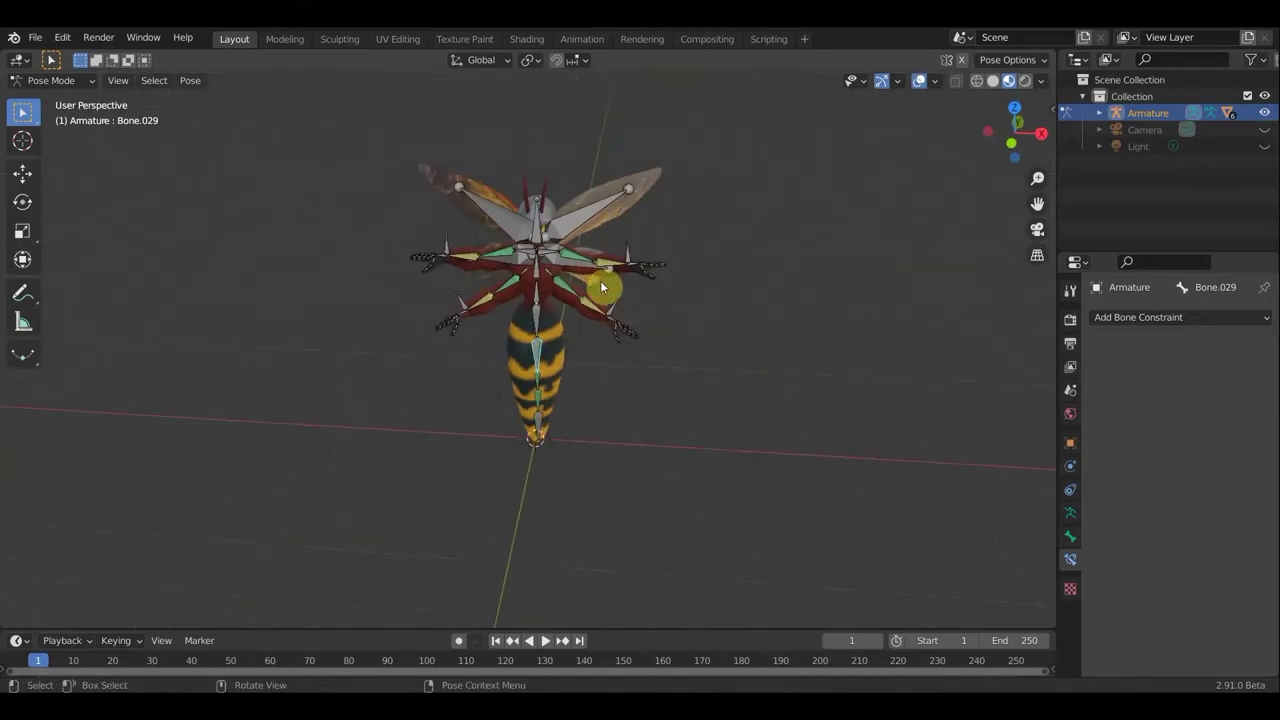
{"action": "scroll", "coordinate": [726, 289], "scroll_direction": "up", "scroll_amount": 3}
{"action": "scroll", "coordinate": [846, 260], "scroll_direction": "up", "scroll_amount": 2}
{"action": "mouse_move", "coordinate": [846, 260]}
{"action": "middle_mouse_down", "text": "shift"}
{"action": "mouse_move", "coordinate": [766, 406]}
{"action": "mouse_move", "coordinate": [530, 408]}
{"action": "middle_mouse_up", "text": "shift"}
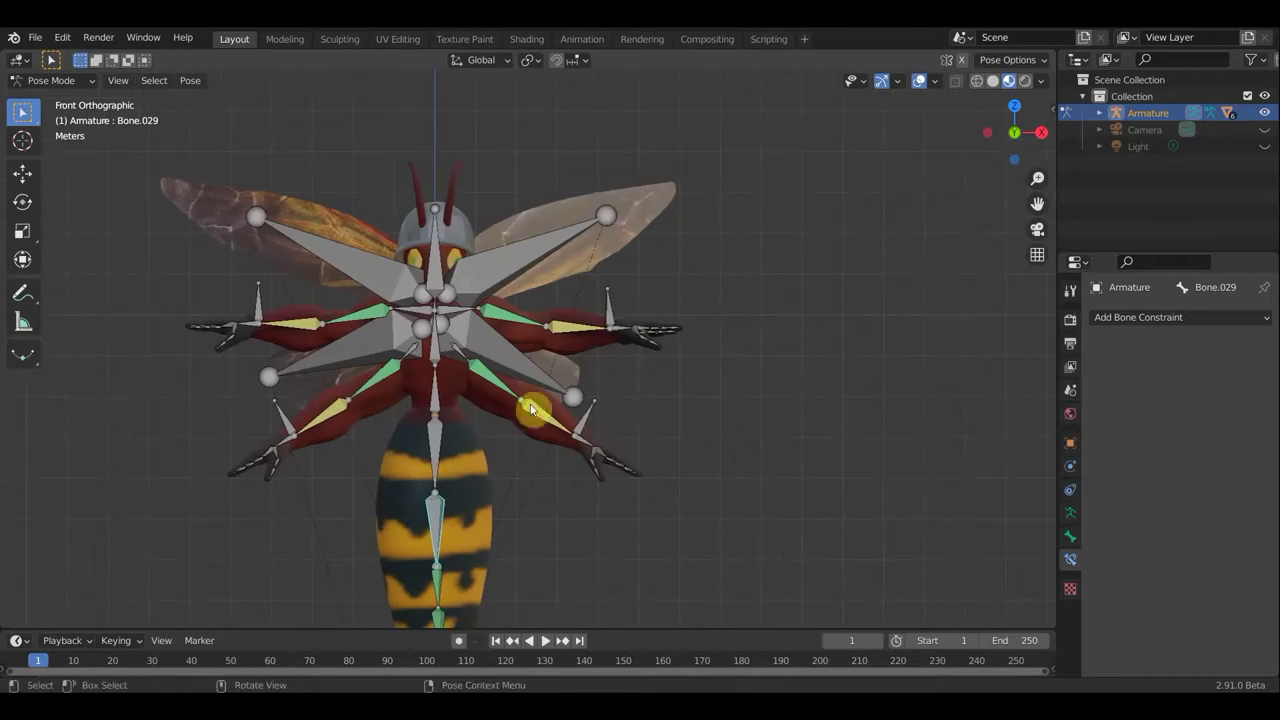
{"action": "left_click", "coordinate": [615, 316]}
{"action": "left_click", "coordinate": [919, 80]}
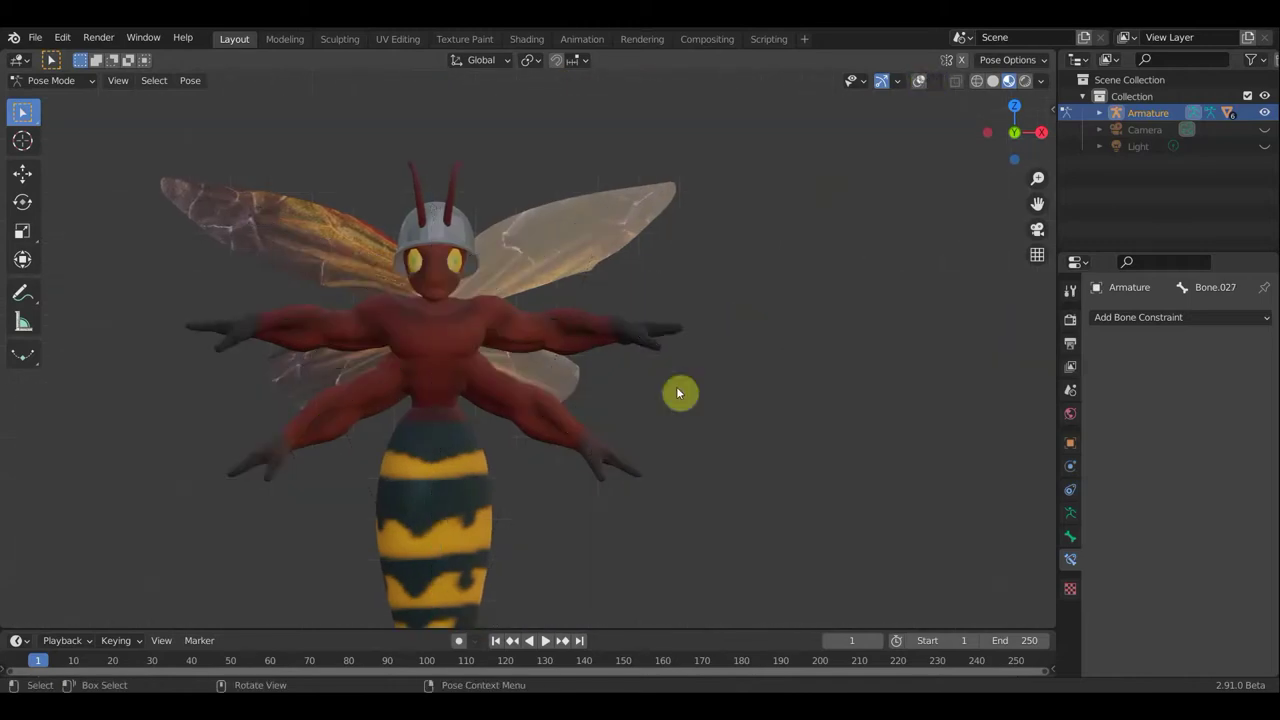
{"action": "key", "text": "g"}
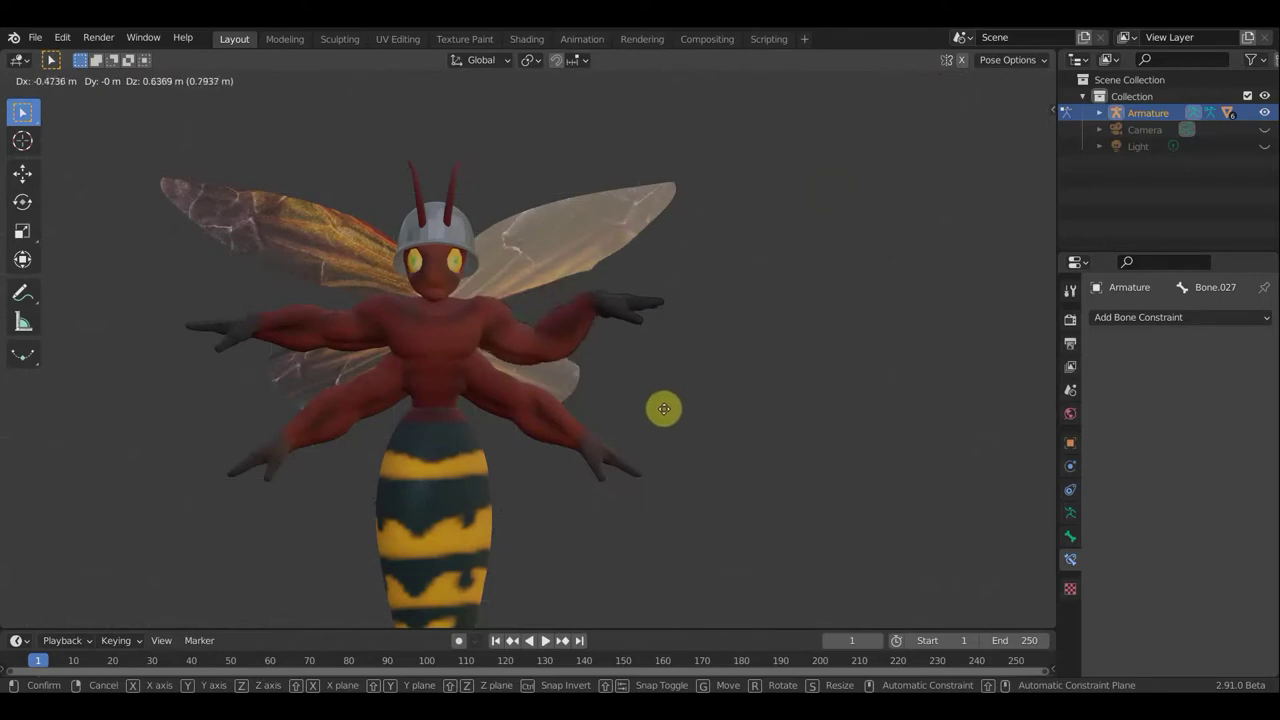
{"action": "left_click", "coordinate": [688, 416]}
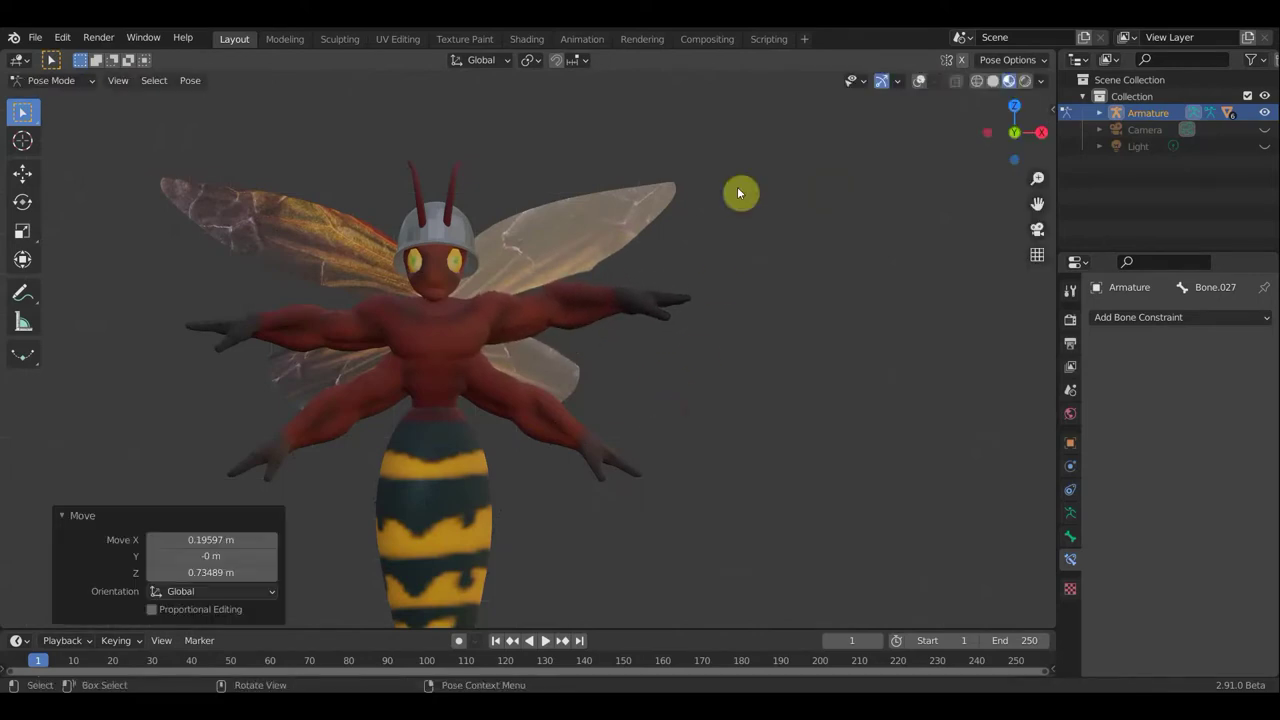
{"action": "left_click", "coordinate": [919, 80]}
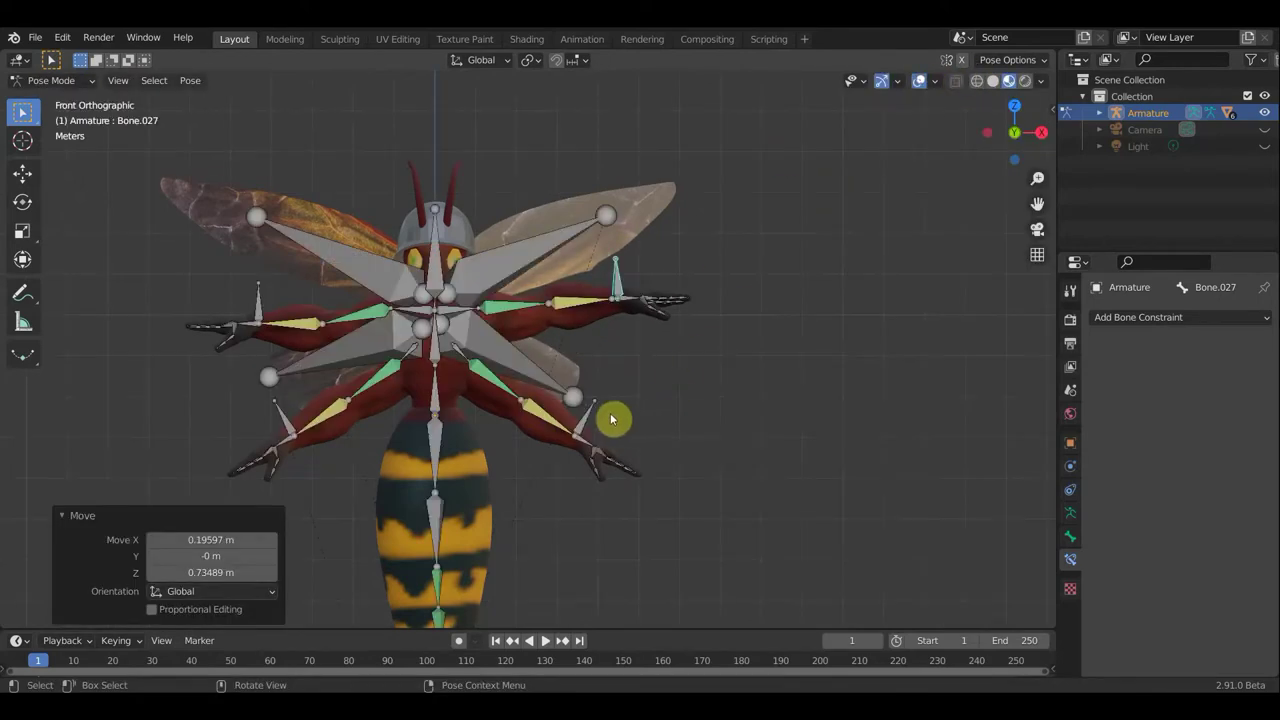
{"action": "left_click", "coordinate": [919, 80]}
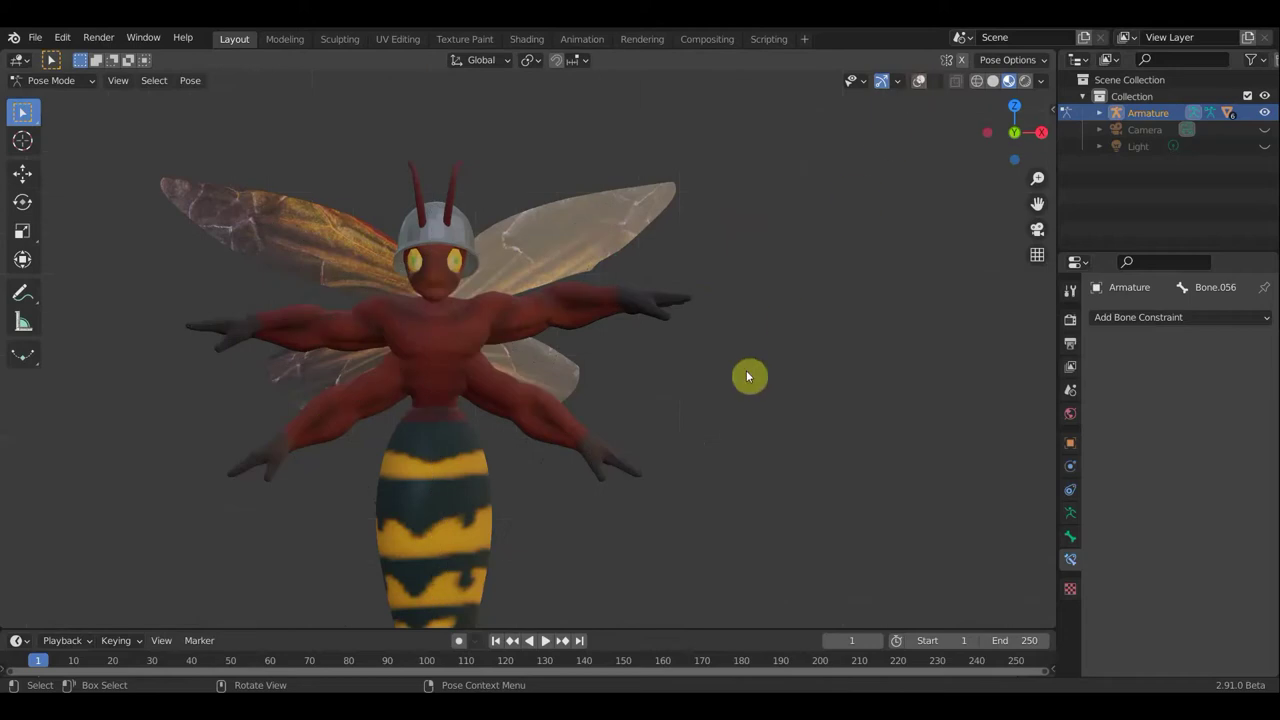
{"action": "key", "text": "g"}
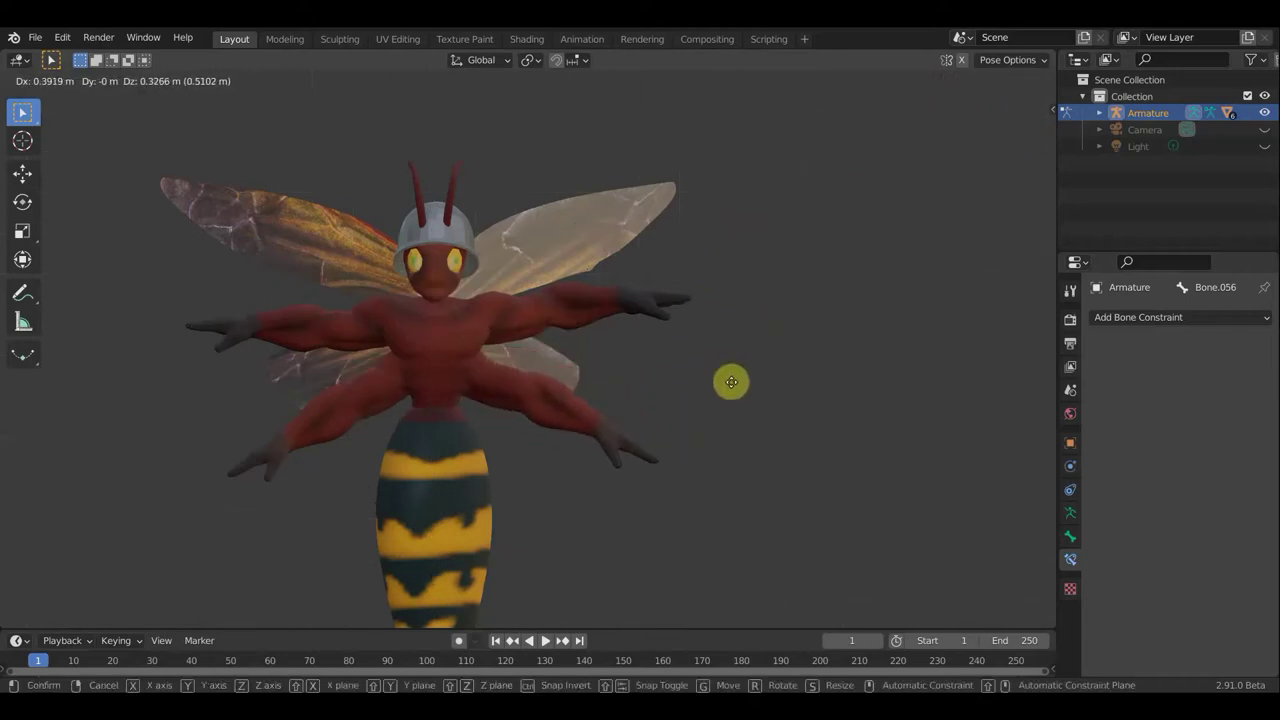
Place lower arm bone Bone.056 0.359 m in X and 0.229 m in Z, then inspect the pose.
{"action": "left_click", "coordinate": [703, 411]}
{"action": "mouse_move", "coordinate": [524, 395]}
{"action": "middle_mouse_down"}
{"action": "mouse_move", "coordinate": [457, 409]}
{"action": "mouse_move", "coordinate": [586, 394]}
{"action": "mouse_move", "coordinate": [569, 389]}
{"action": "middle_mouse_up"}
{"action": "mouse_move", "coordinate": [545, 328]}
{"action": "middle_mouse_down"}
{"action": "mouse_move", "coordinate": [487, 264]}
{"action": "mouse_move", "coordinate": [540, 257]}
{"action": "mouse_move", "coordinate": [527, 246]}
{"action": "middle_mouse_up"}
{"action": "scroll", "coordinate": [493, 243], "scroll_direction": "up", "scroll_amount": 3}
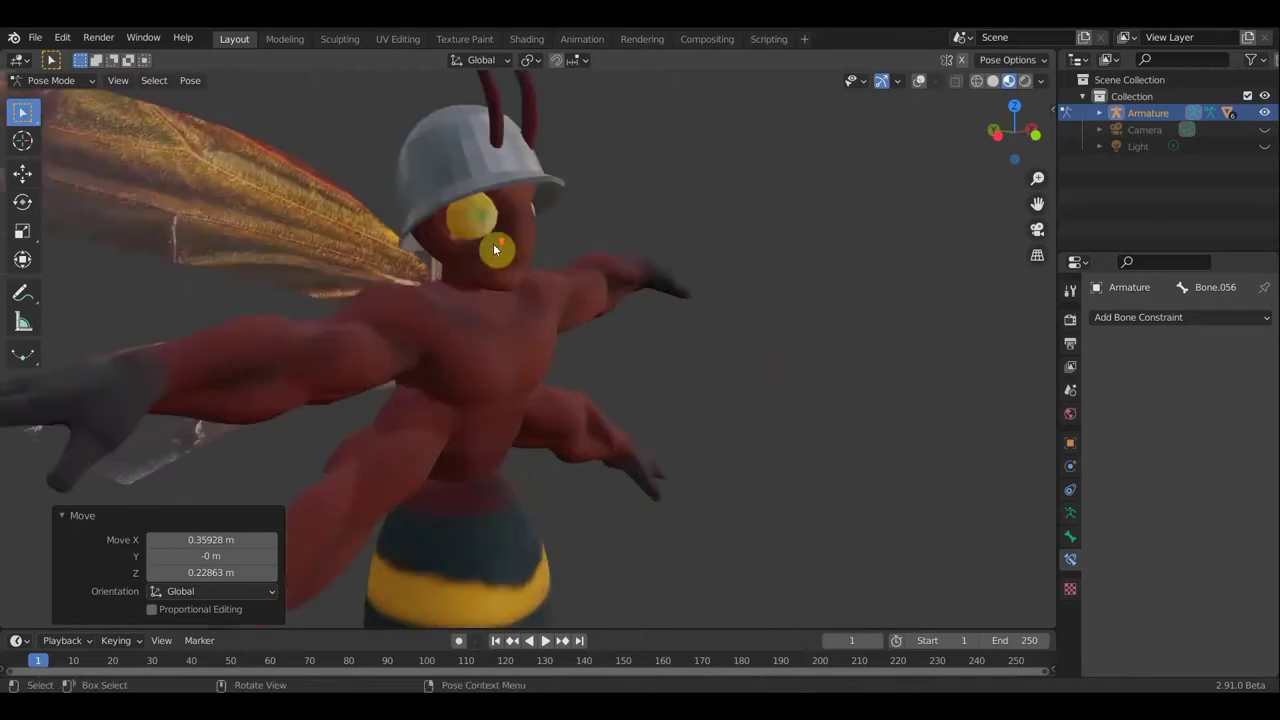
{"action": "scroll", "coordinate": [493, 243], "scroll_direction": "down", "scroll_amount": 2}
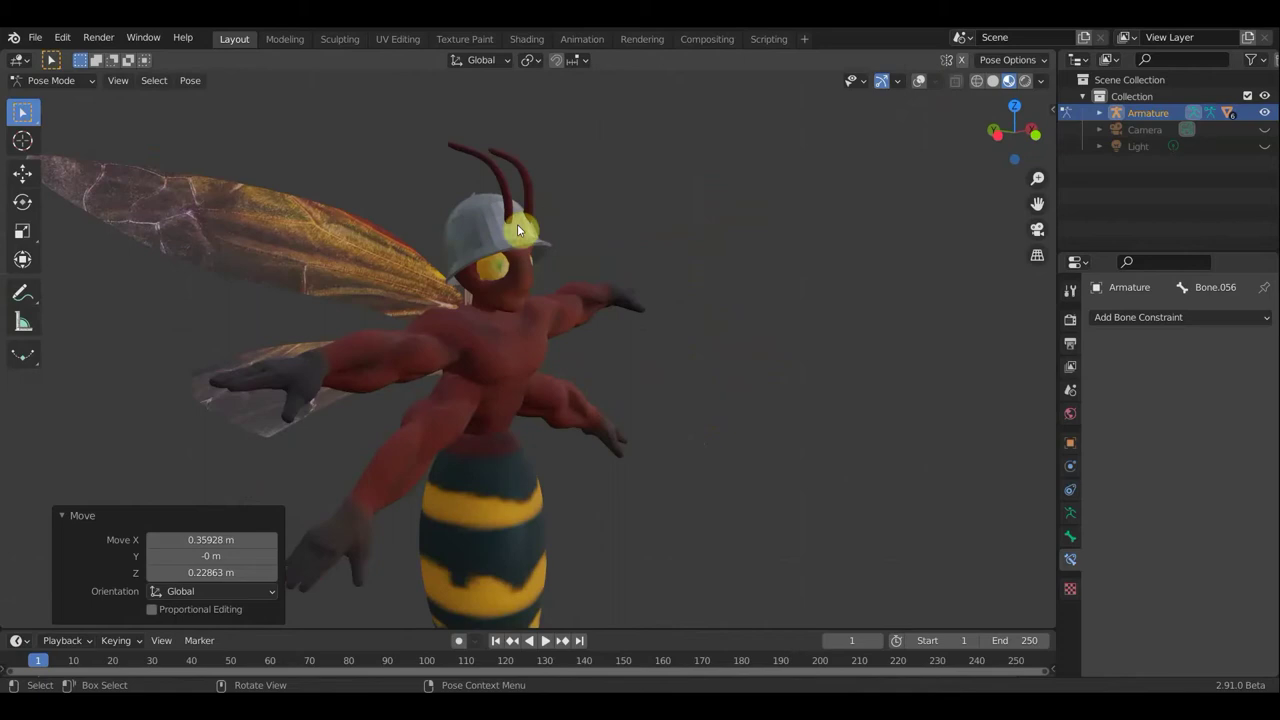
{"action": "scroll", "coordinate": [503, 334], "scroll_direction": "down", "scroll_amount": 2}
{"action": "middle_click_drag", "start_coordinate": [674, 409], "coordinate": [408, 417]}
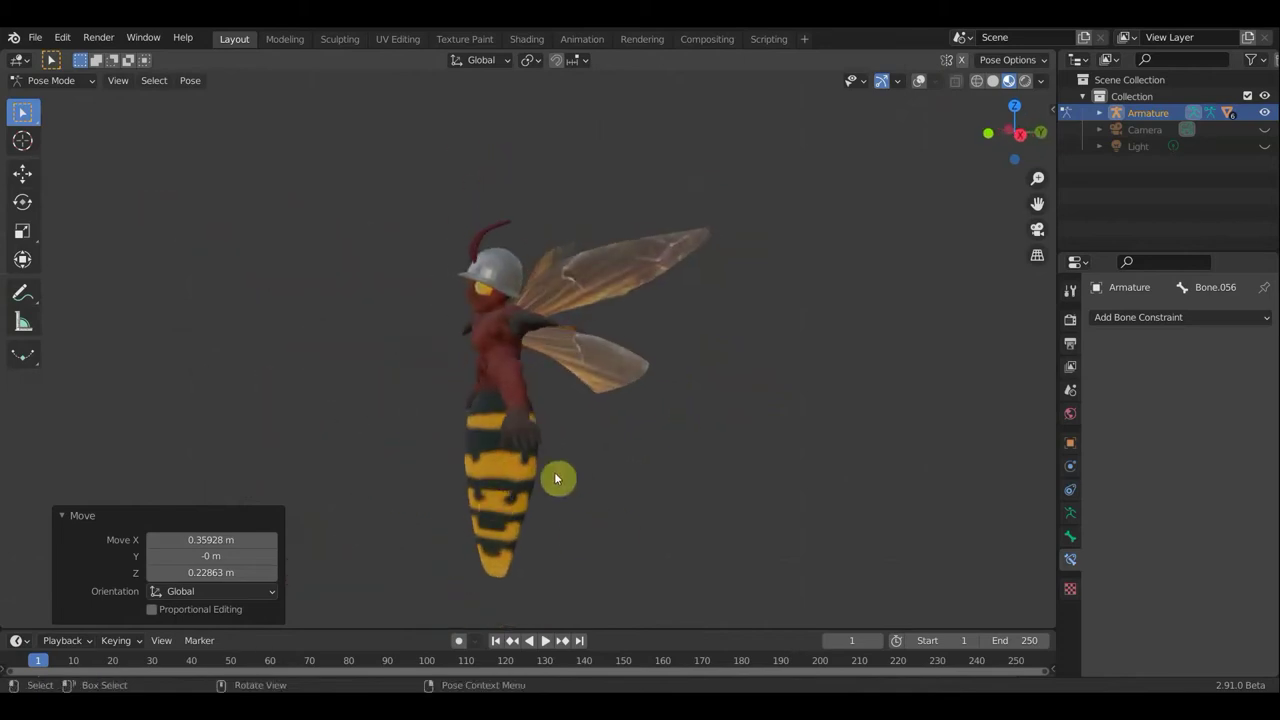
{"action": "middle_click_drag", "start_coordinate": [600, 490], "coordinate": [428, 476]}
{"action": "mouse_move", "coordinate": [507, 499]}
{"action": "middle_mouse_down"}
{"action": "mouse_move", "coordinate": [689, 529]}
{"action": "mouse_move", "coordinate": [640, 626]}
{"action": "mouse_move", "coordinate": [660, 560]}
{"action": "middle_mouse_up"}
{"action": "left_click", "coordinate": [919, 80]}
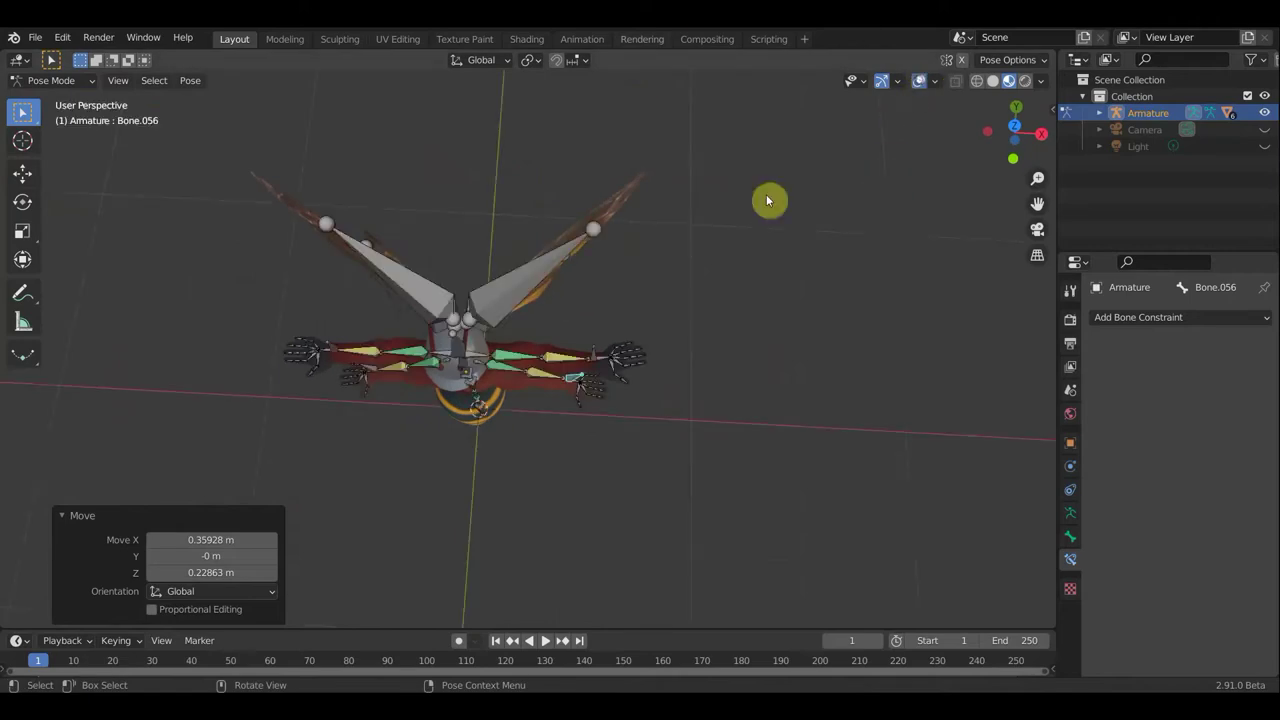
In top view, rotate the left wing bone Bone.057 by -5.03°.
{"action": "left_click", "coordinate": [453, 262]}
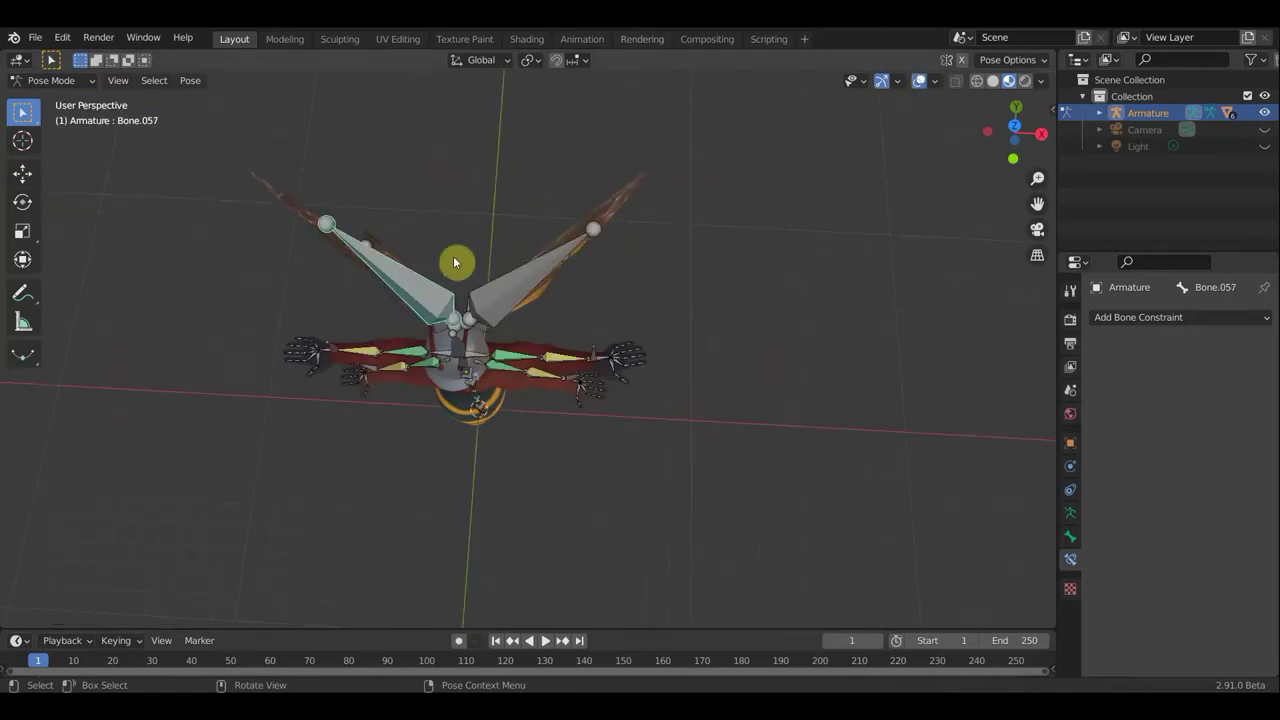
{"action": "key", "text": "KP_7"}
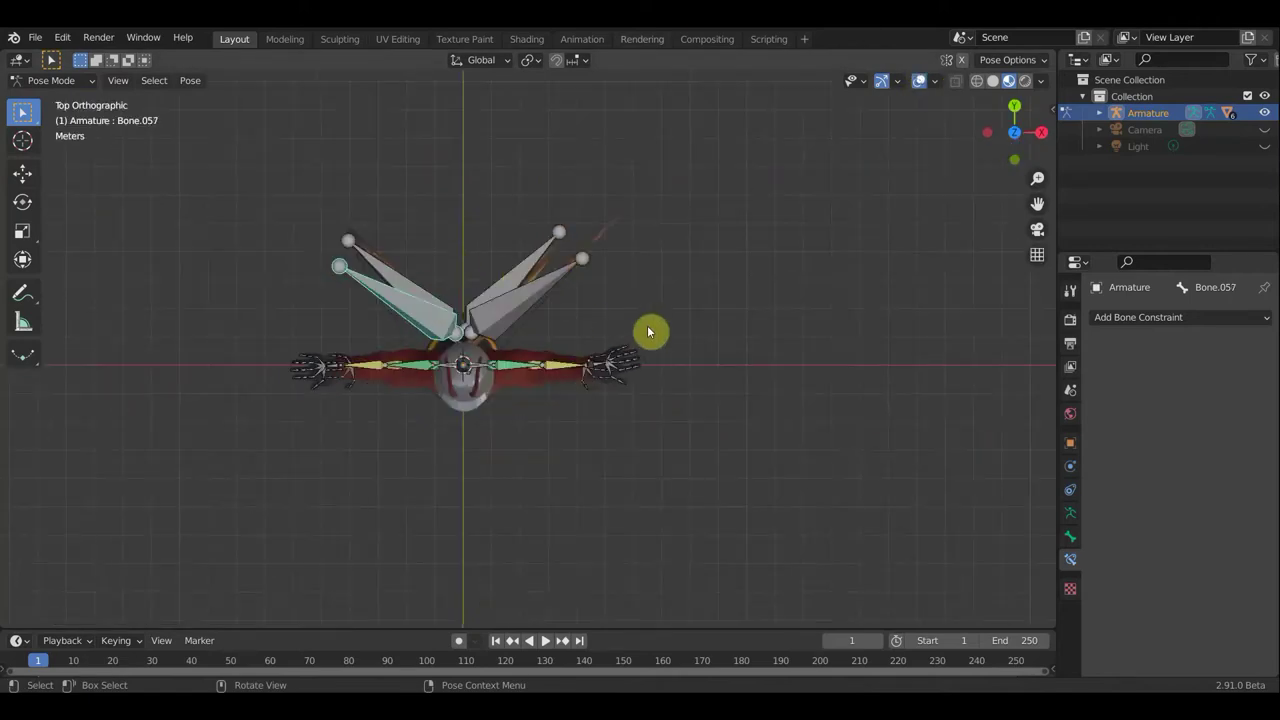
{"action": "key", "text": "r"}
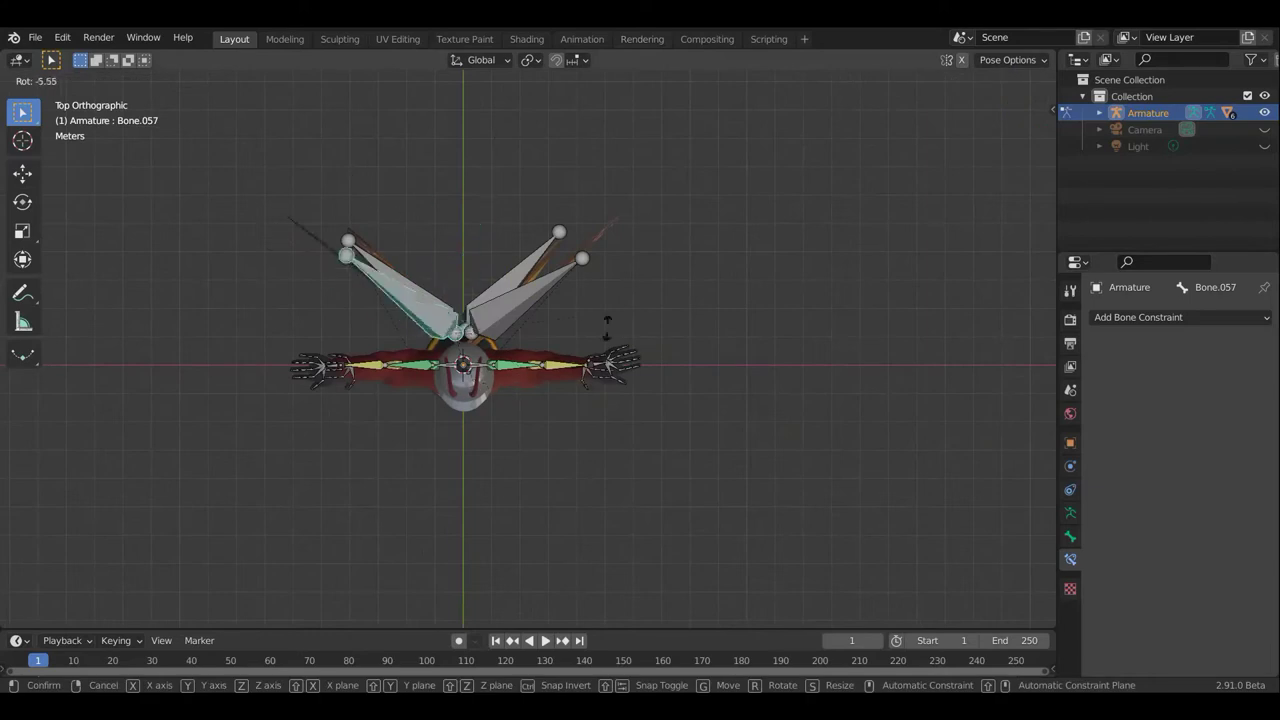
{"action": "left_click", "coordinate": [518, 332]}
Rotate the right wing bone Bone.060, finishing with a -13.9° turn, with bones hidden.
{"action": "left_click", "coordinate": [585, 263]}
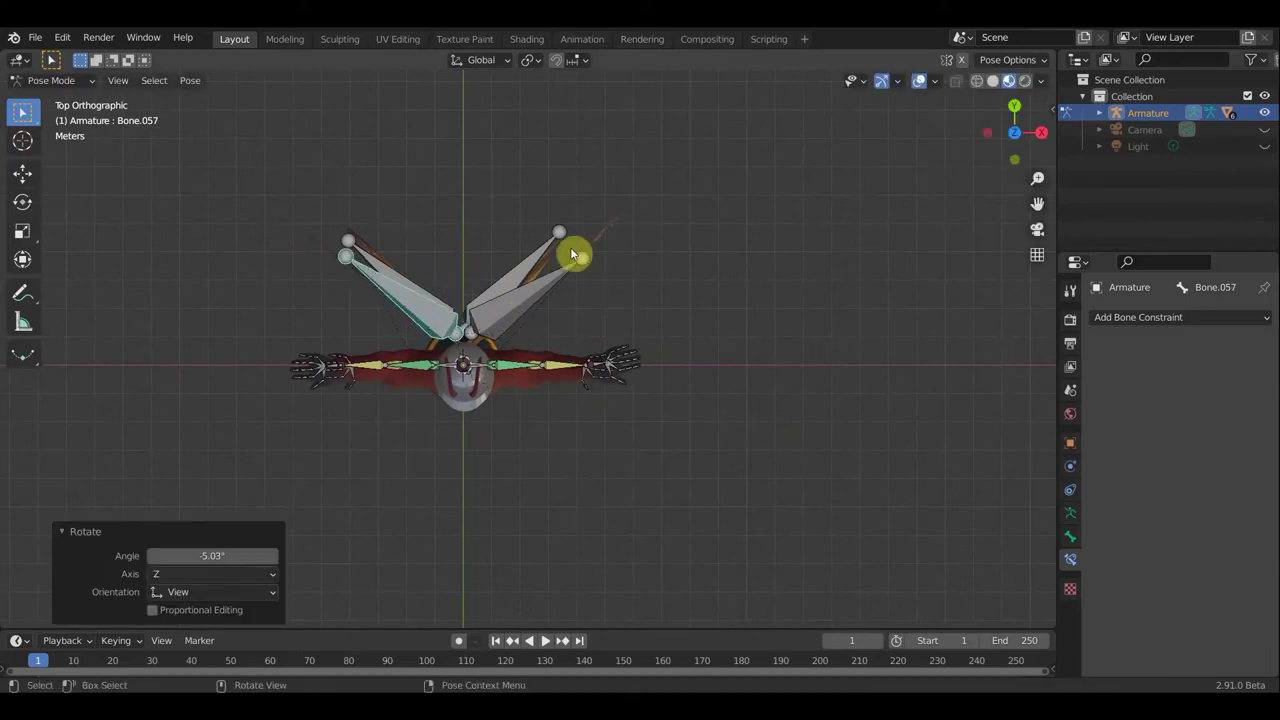
{"action": "key", "text": "r"}
{"action": "left_click", "coordinate": [908, 72]}
{"action": "left_click", "coordinate": [914, 94]}
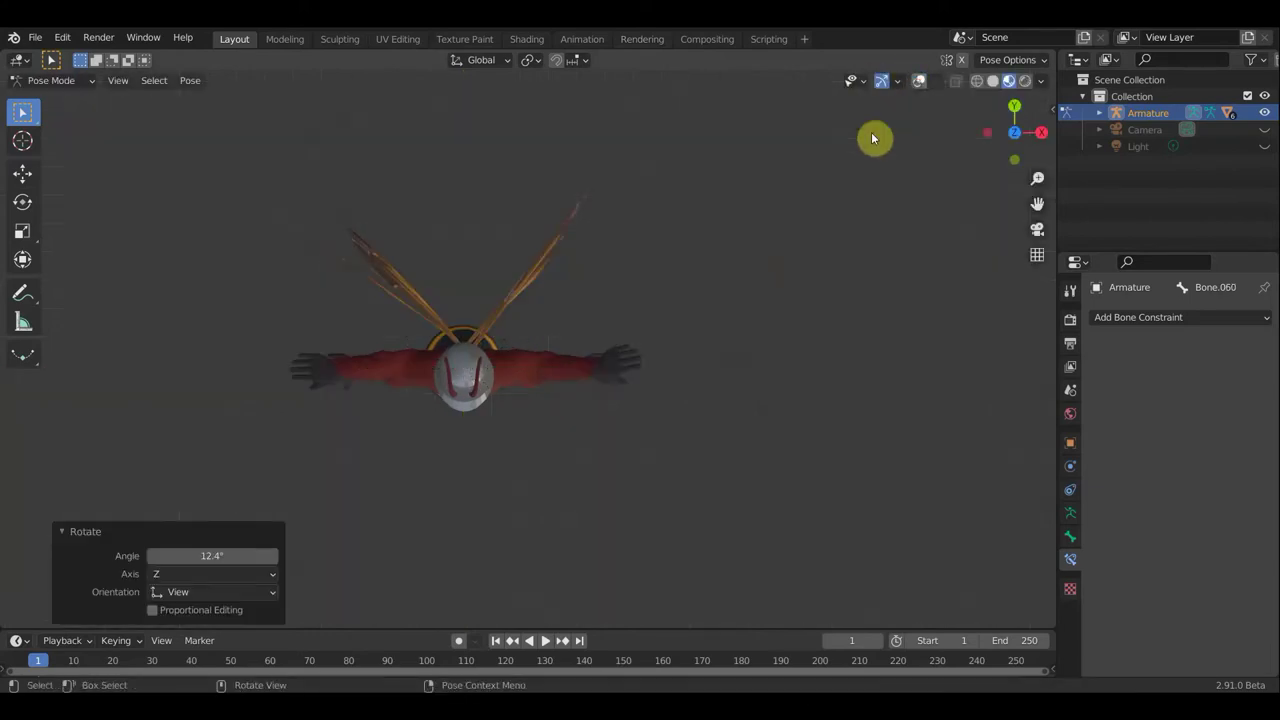
{"action": "key", "text": "r"}
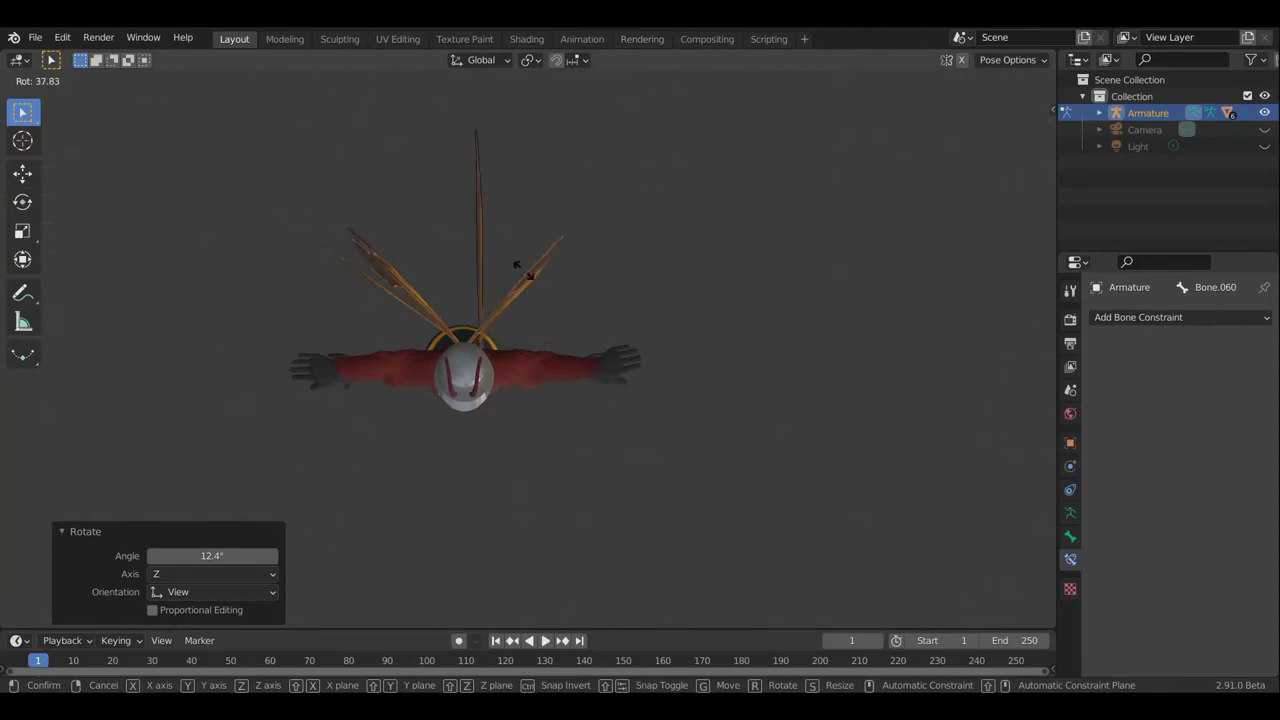
{"action": "left_click", "coordinate": [645, 341]}
{"action": "mouse_move", "coordinate": [646, 343]}
{"action": "middle_mouse_down"}
{"action": "mouse_move", "coordinate": [282, 172]}
{"action": "mouse_move", "coordinate": [651, 177]}
{"action": "middle_mouse_up"}
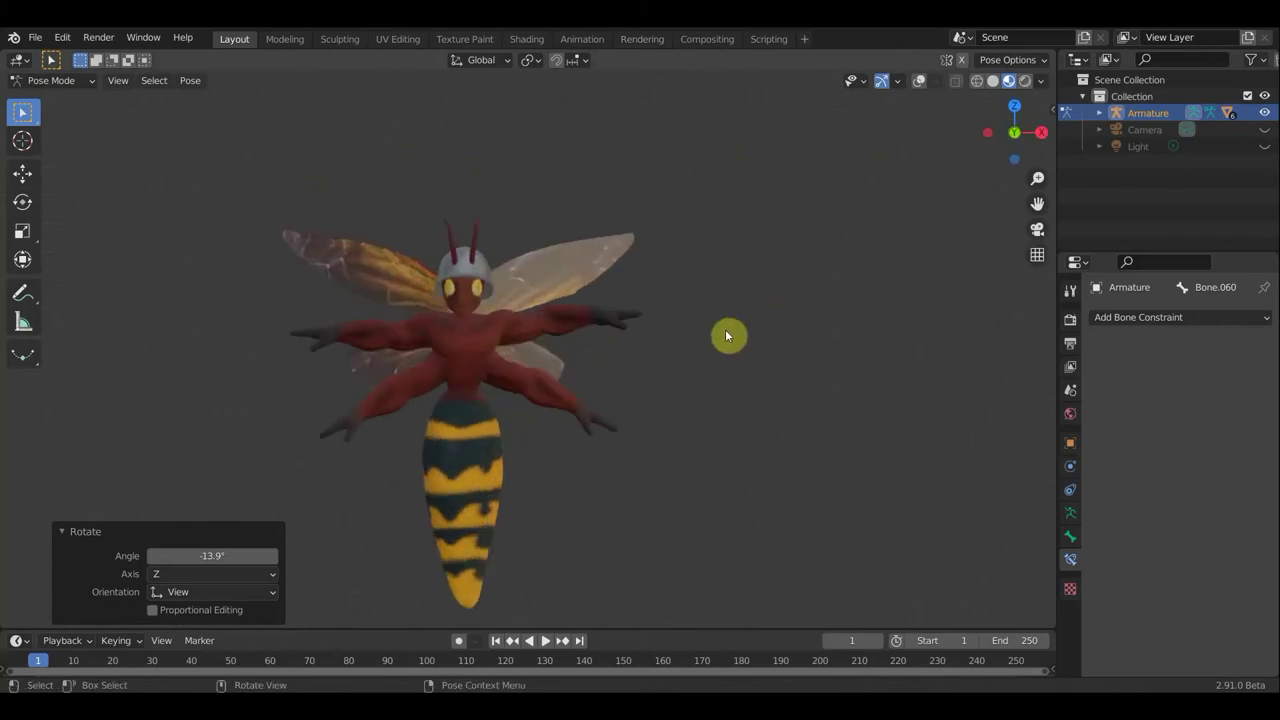
{"action": "scroll", "coordinate": [737, 317], "scroll_direction": "up", "scroll_amount": 2}
{"action": "scroll", "coordinate": [728, 334], "scroll_direction": "up", "scroll_amount": 1}
{"action": "scroll", "coordinate": [757, 266], "scroll_direction": "up", "scroll_amount": 2}
{"action": "scroll", "coordinate": [772, 240], "scroll_direction": "down", "scroll_amount": 1}
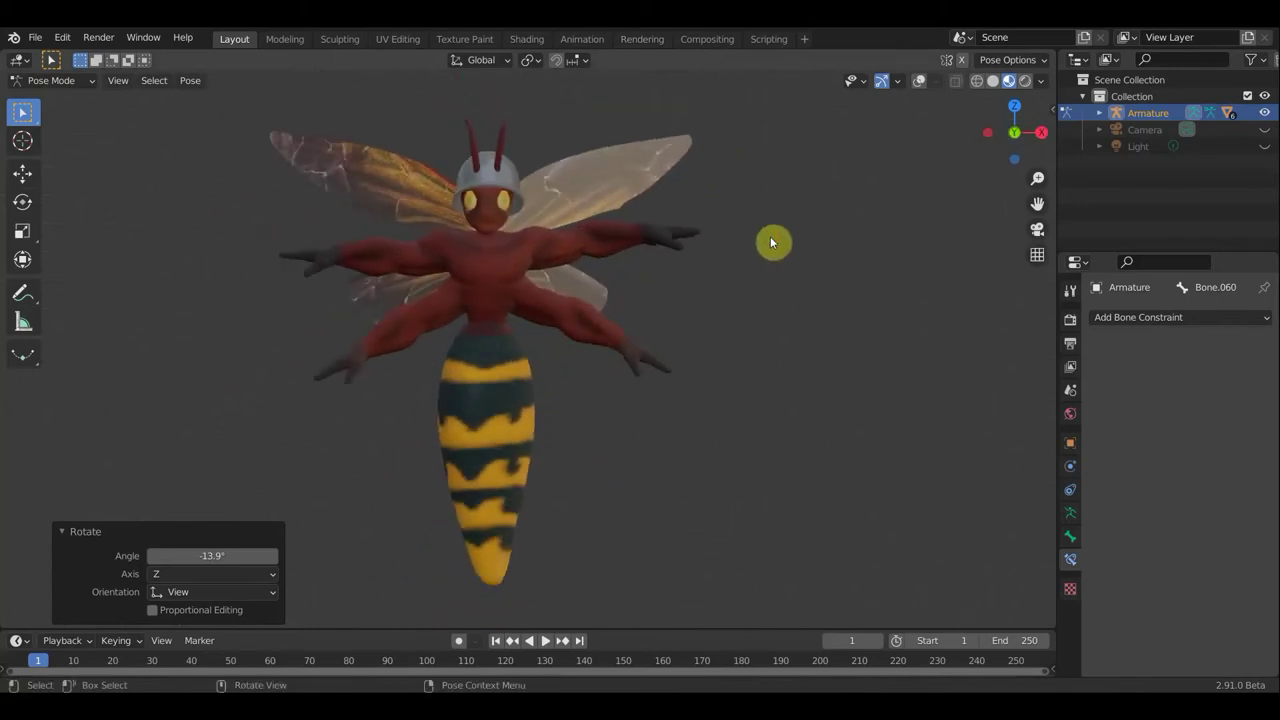
{"action": "mouse_move", "coordinate": [770, 337]}
{"action": "middle_mouse_down", "text": "shift"}
{"action": "mouse_move", "coordinate": [789, 318]}
{"action": "mouse_move", "coordinate": [848, 319]}
{"action": "mouse_move", "coordinate": [910, 350]}
{"action": "middle_mouse_up", "text": "shift"}
{"action": "scroll", "coordinate": [790, 318], "scroll_direction": "down", "scroll_amount": 1}
{"action": "mouse_move", "coordinate": [772, 341]}
{"action": "middle_mouse_down"}
{"action": "mouse_move", "coordinate": [908, 346]}
{"action": "mouse_move", "coordinate": [744, 349]}
{"action": "mouse_move", "coordinate": [786, 337]}
{"action": "middle_mouse_up"}
{"action": "scroll", "coordinate": [773, 340], "scroll_direction": "down", "scroll_amount": 2}
{"action": "scroll", "coordinate": [790, 346], "scroll_direction": "up", "scroll_amount": 3}
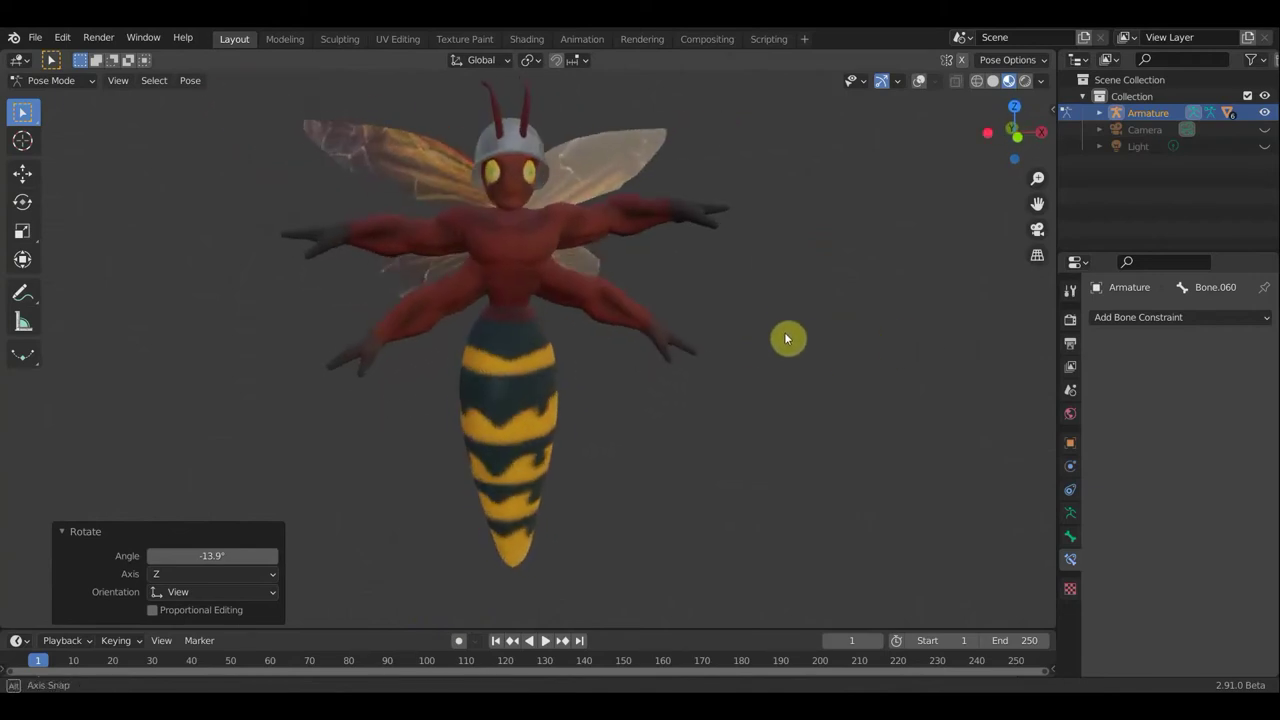
{"action": "scroll", "coordinate": [500, 171], "scroll_direction": "up", "scroll_amount": 1}
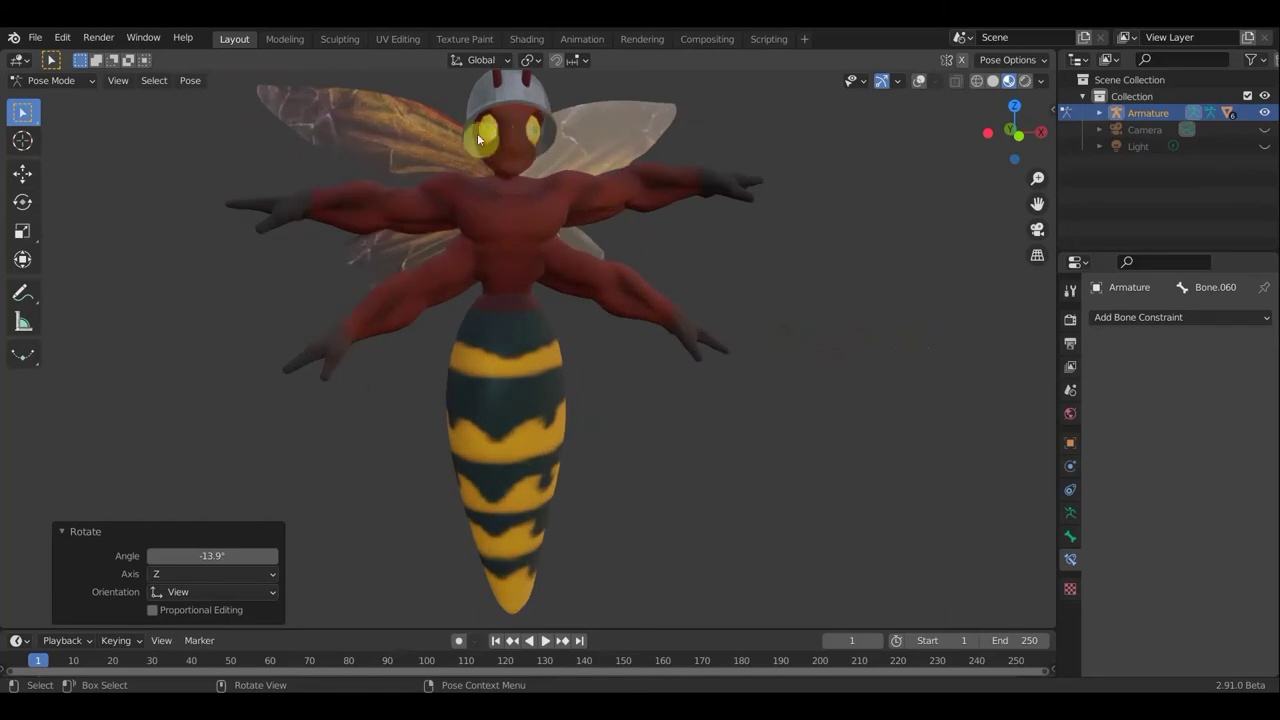
{"action": "middle_click_drag", "start_coordinate": [483, 128], "coordinate": [494, 157]}
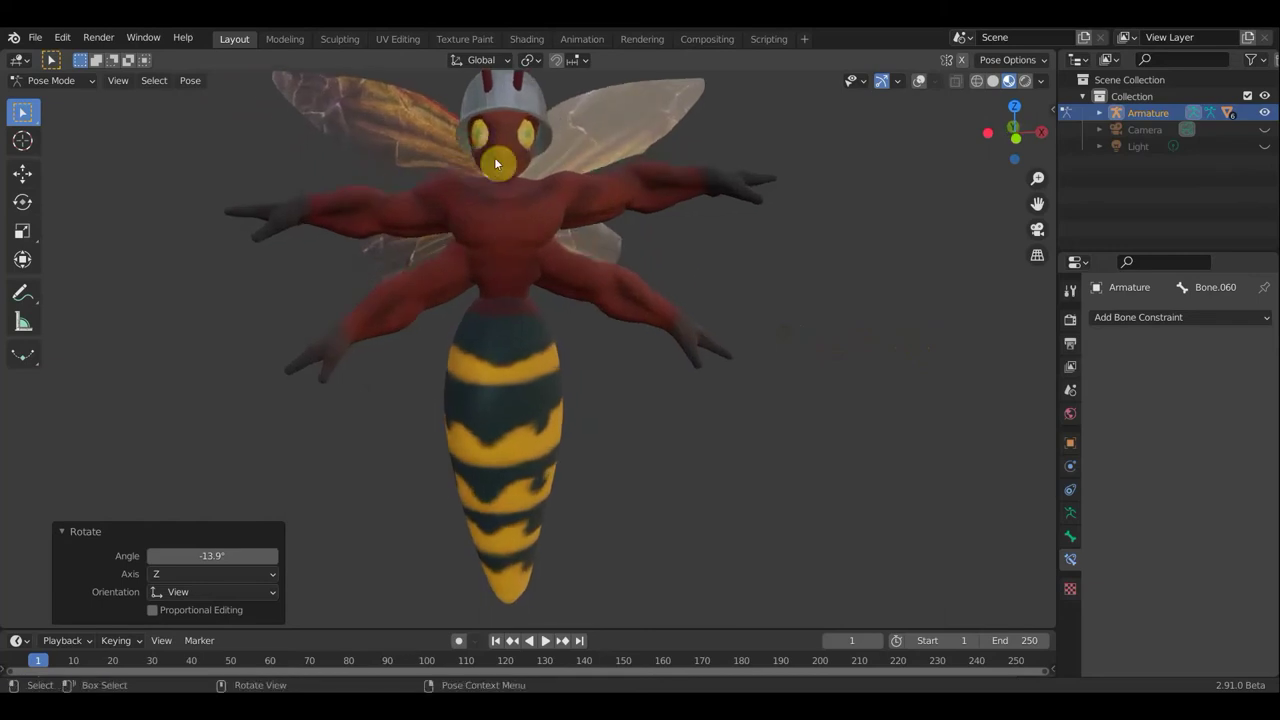
{"action": "scroll", "coordinate": [516, 172], "scroll_direction": "down", "scroll_amount": 1}
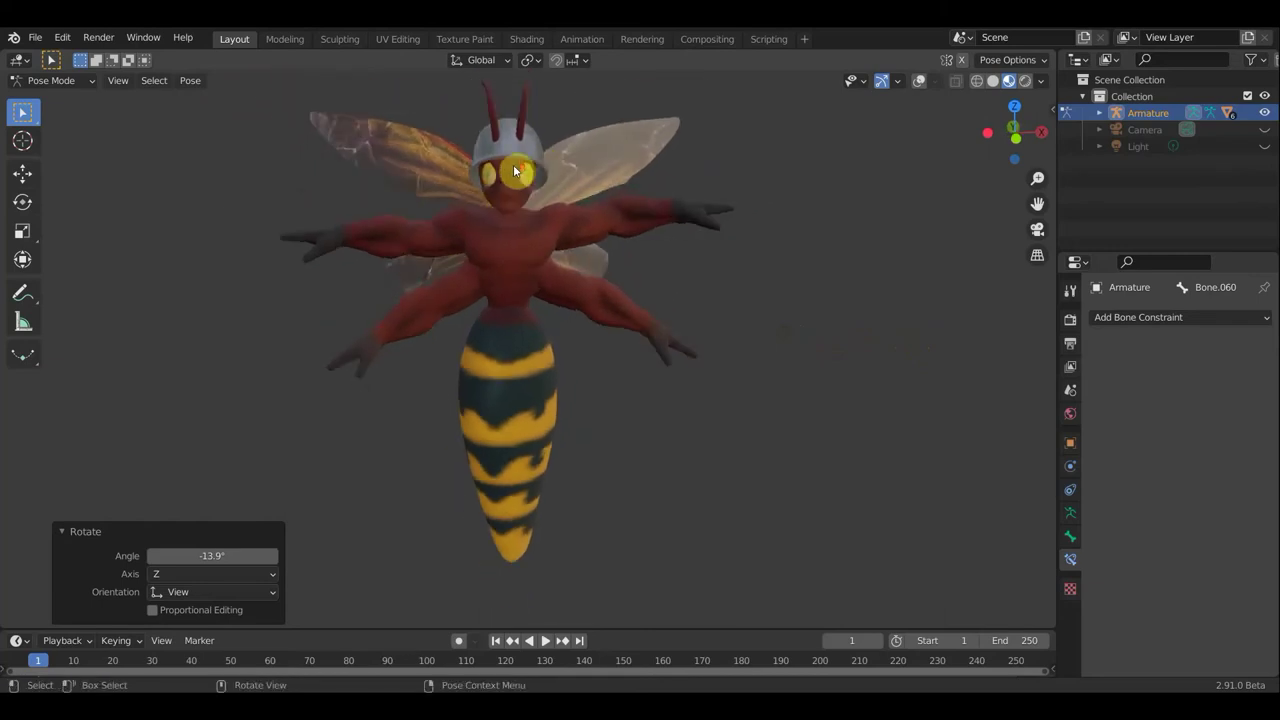